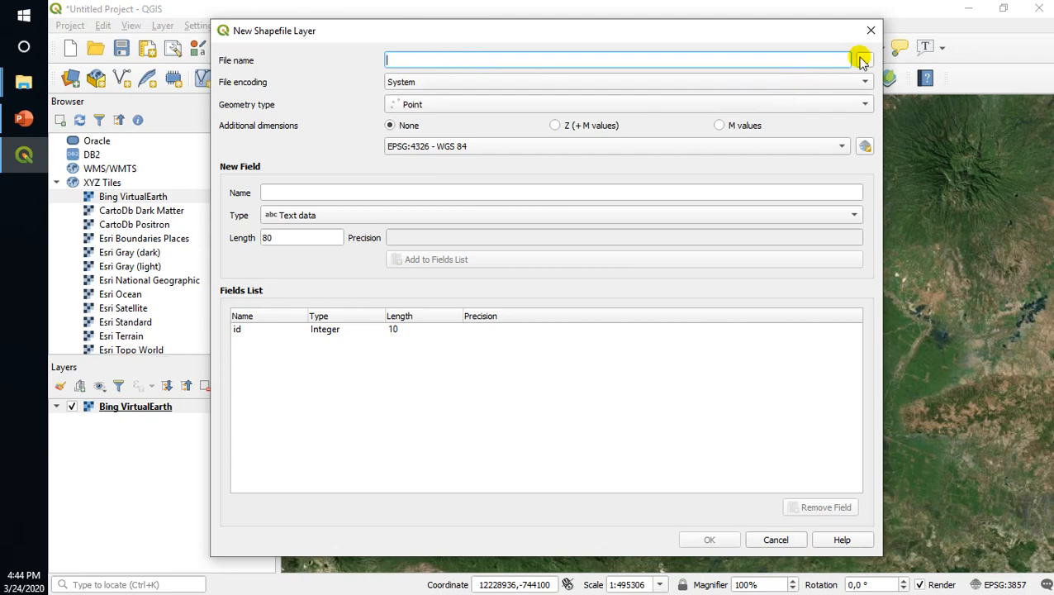
# - Create a point shapefile layer named piont_semarang in the shp qgis folder, using EPSG:4326 - WGS 84
pyautogui.click(865, 62)
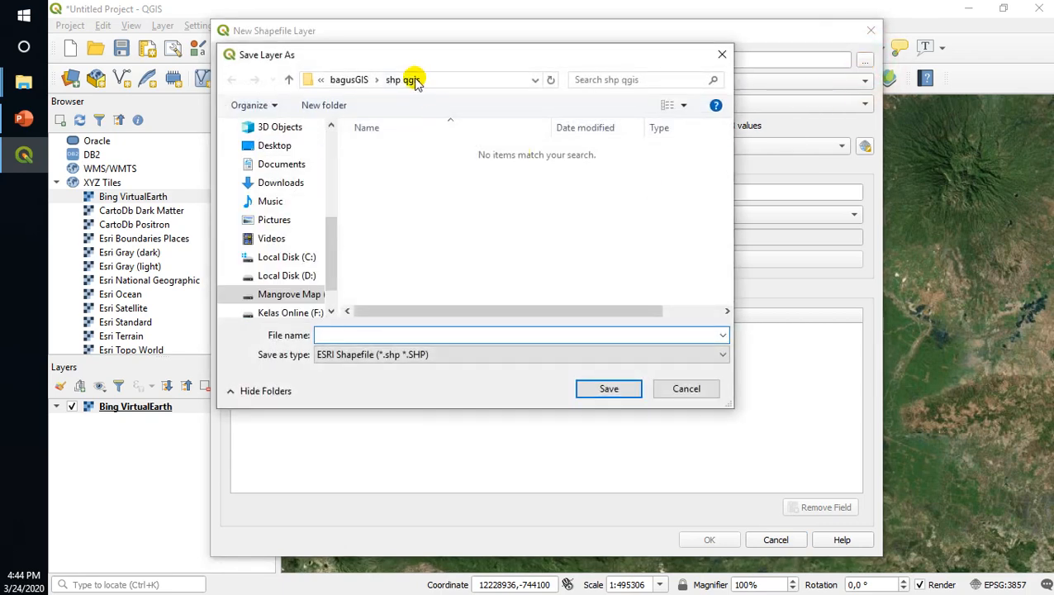
pyautogui.click(377, 333)
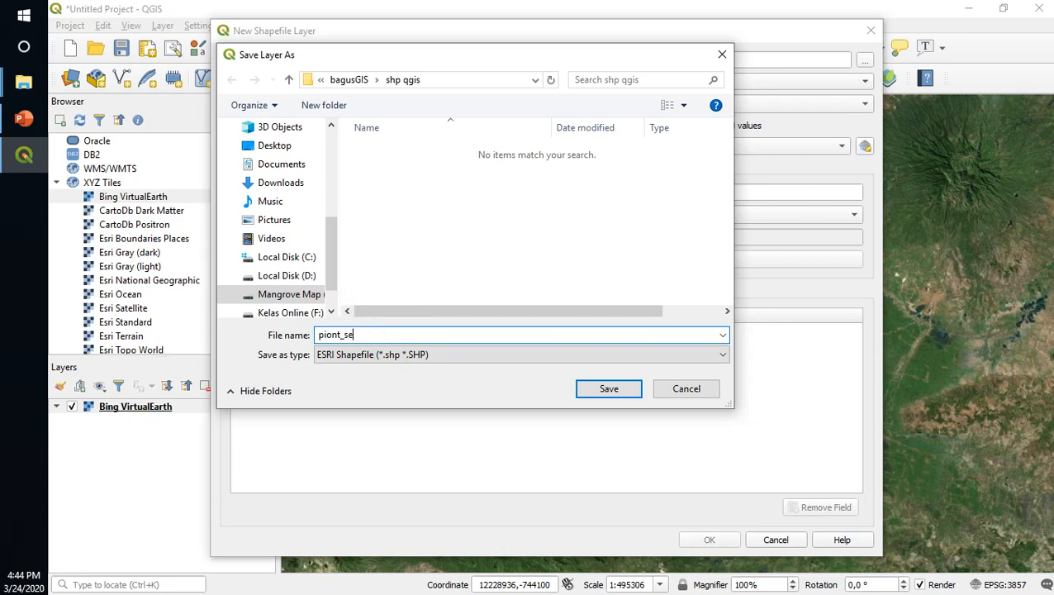
pyautogui.click(603, 386)
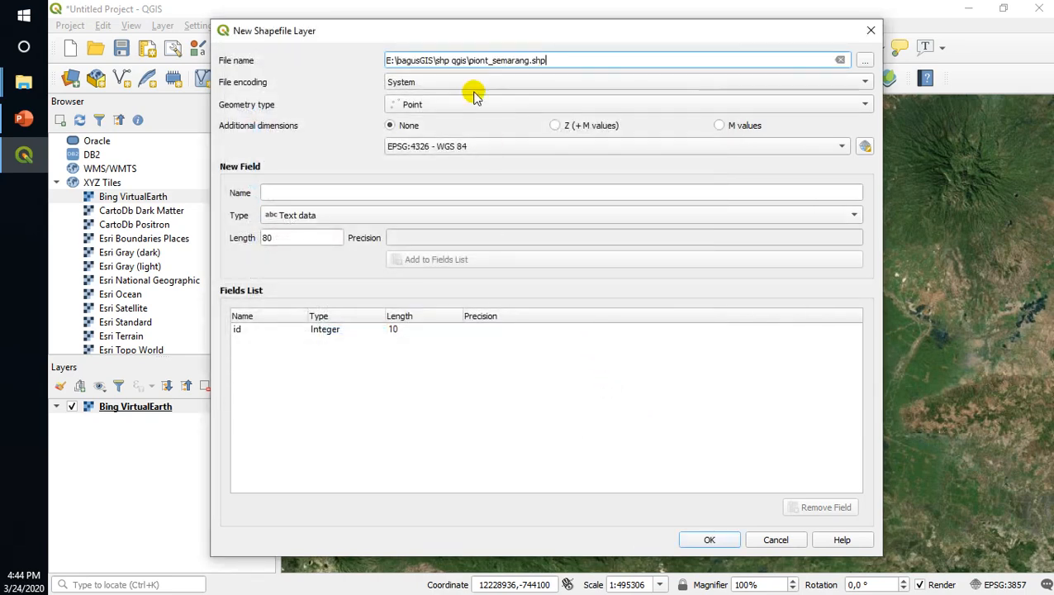
pyautogui.click(471, 147)
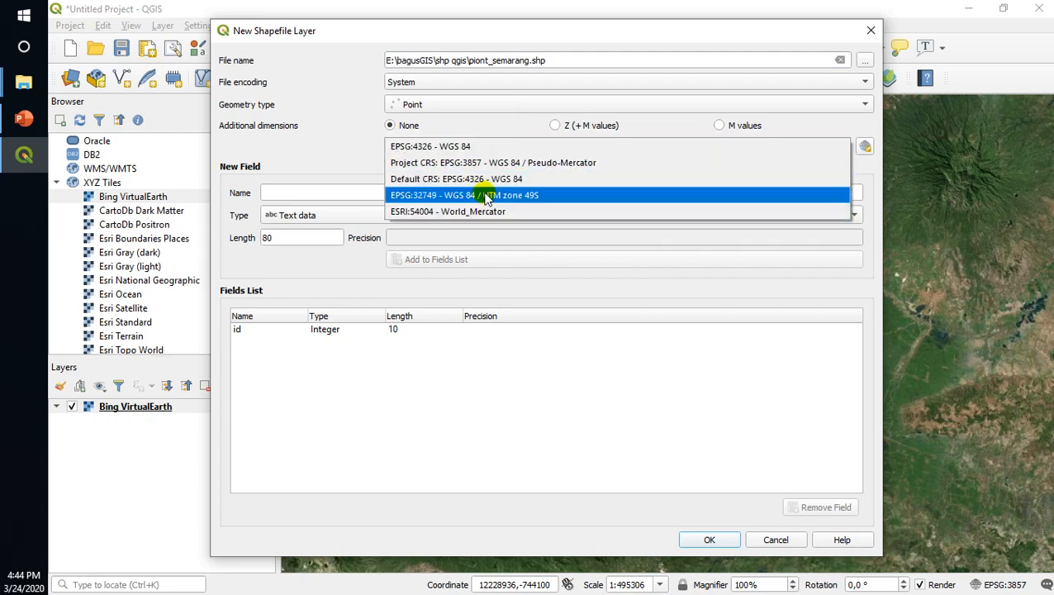
pyautogui.click(493, 147)
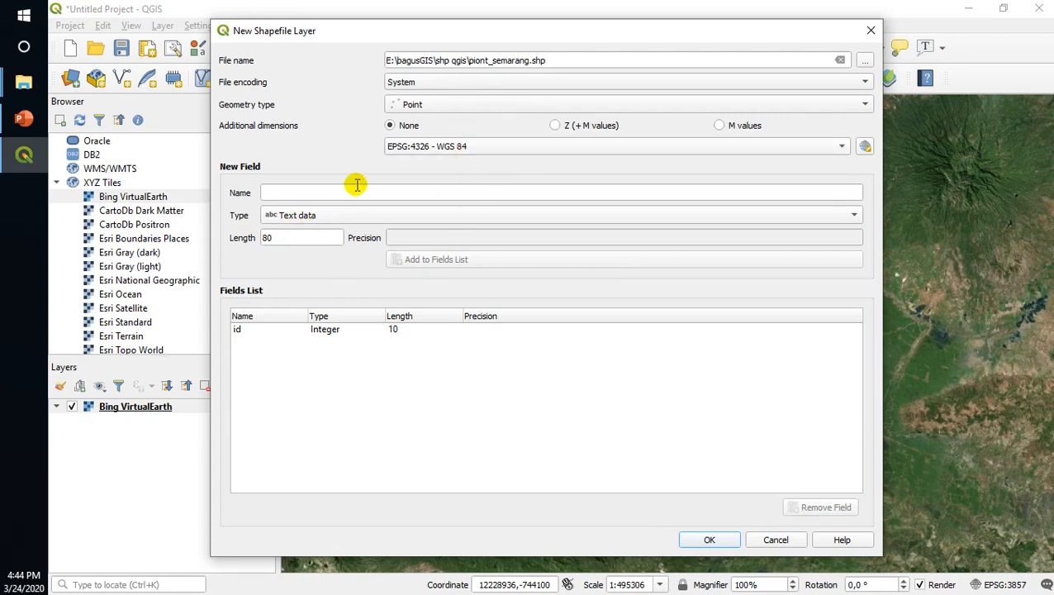
pyautogui.click(710, 540)
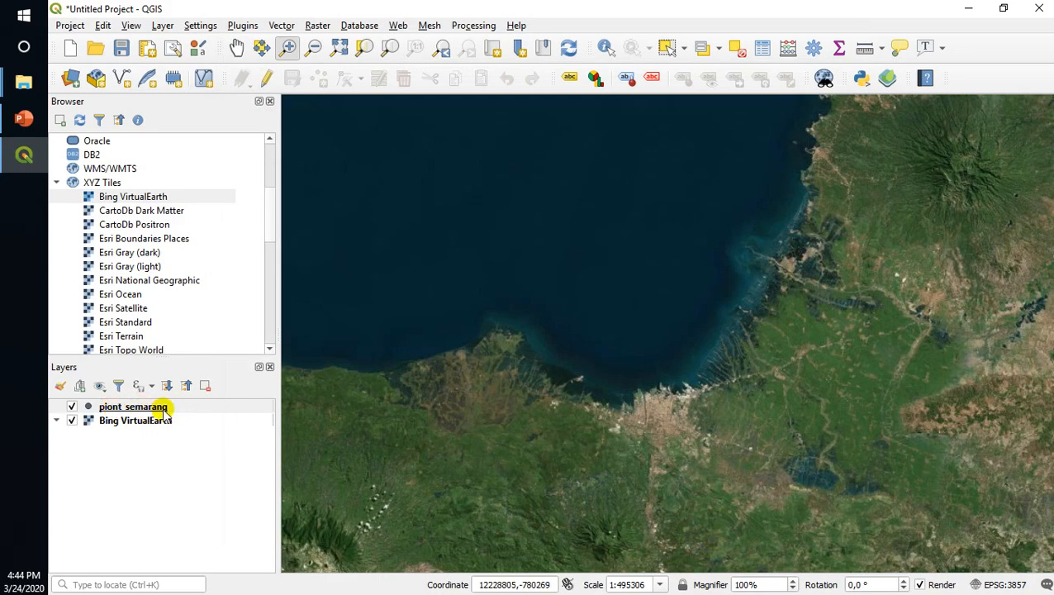
# - Start editing the piont_semarang layer and add a point with id 1 at the western corner of the sandy reclaimed area
pyautogui.moveTo(593, 375); pyautogui.dragTo(682, 433)
pyautogui.moveTo(441, 167); pyautogui.dragTo(677, 371)
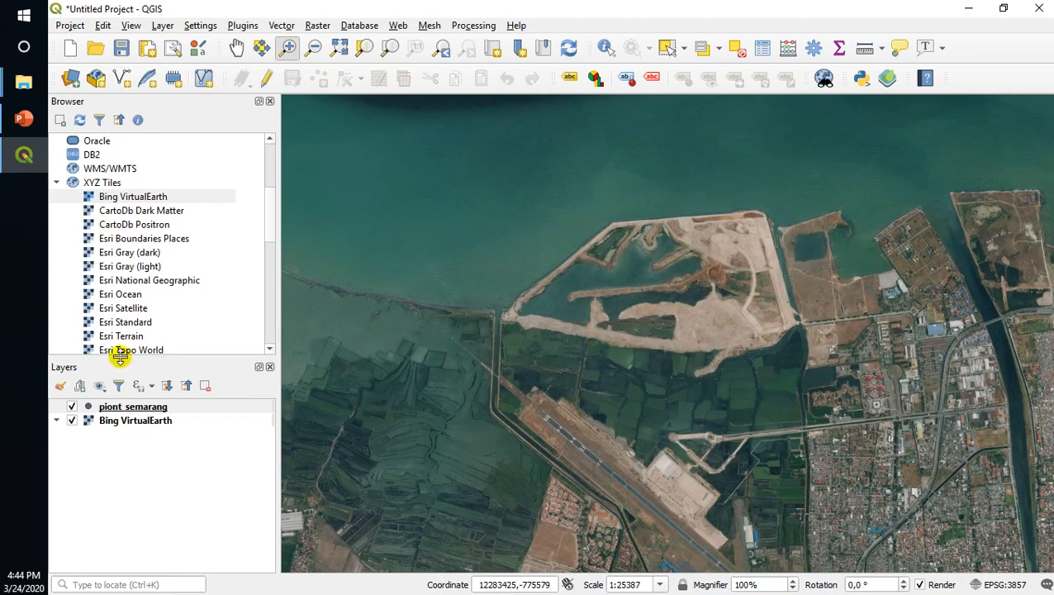
pyautogui.click(143, 409)
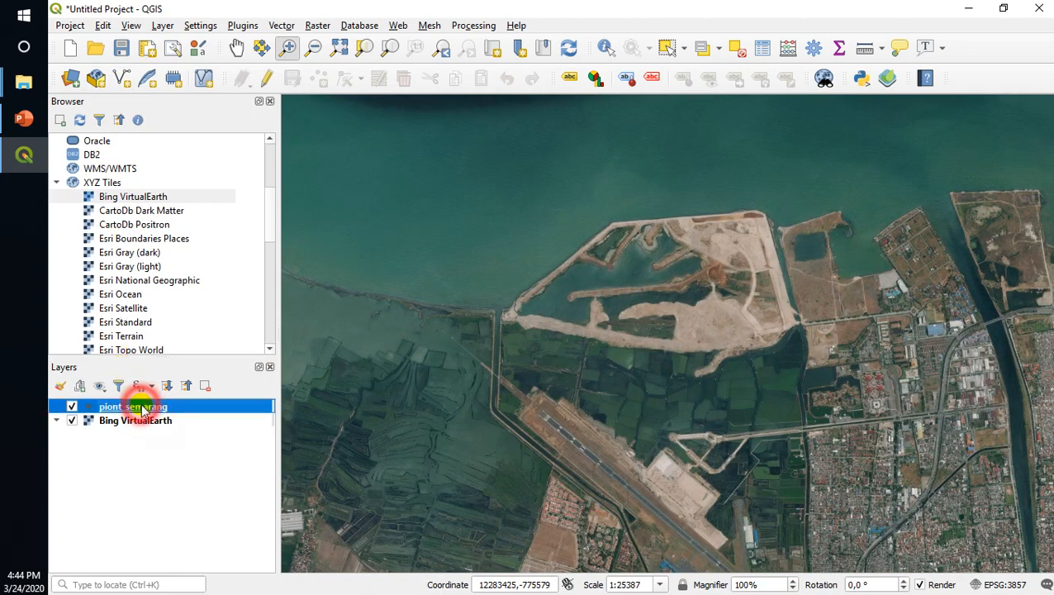
pyautogui.click(268, 78)
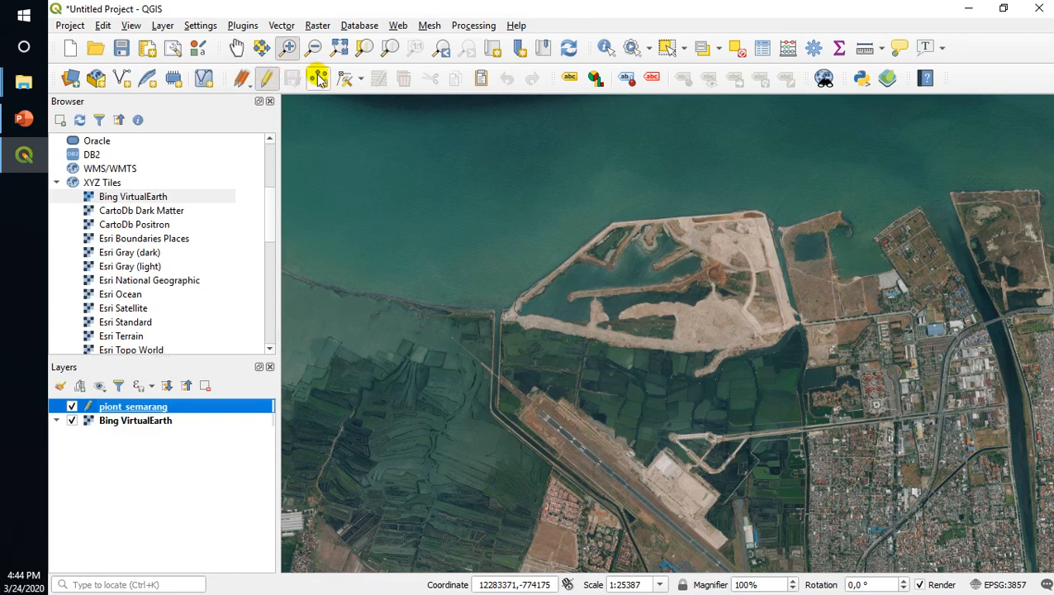
pyautogui.click(319, 77)
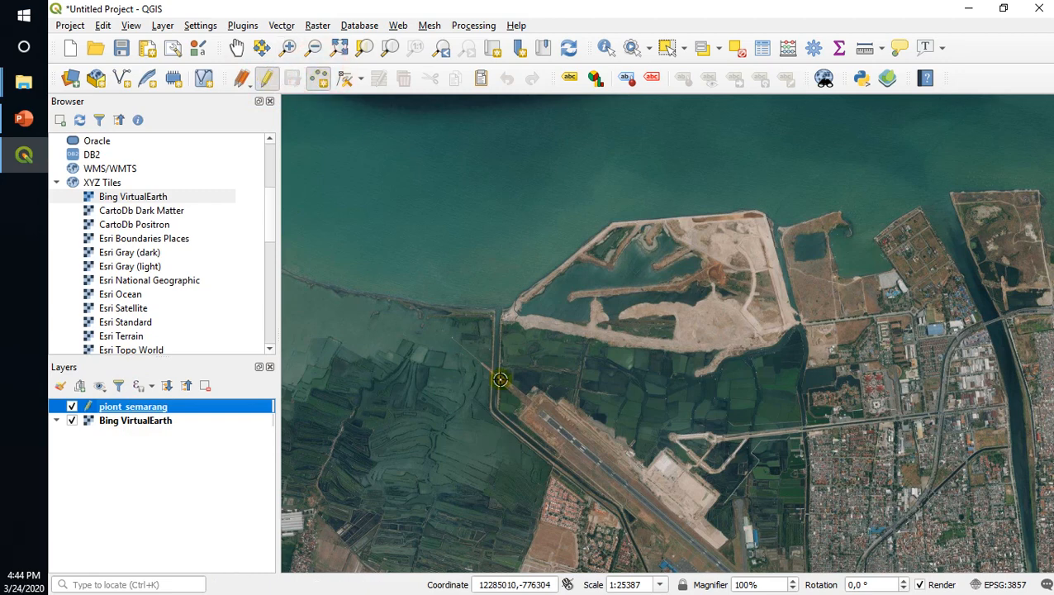
pyautogui.click(509, 318)
pyautogui.write('1')
pyautogui.click(568, 340)
# - Add points with ids 2 and 3 farther east along the southern edge of the sandy reclaimed area
pyautogui.click(599, 333)
pyautogui.write('2')
pyautogui.click(576, 336)
pyautogui.click(697, 343)
pyautogui.write('3')
pyautogui.click(572, 339)
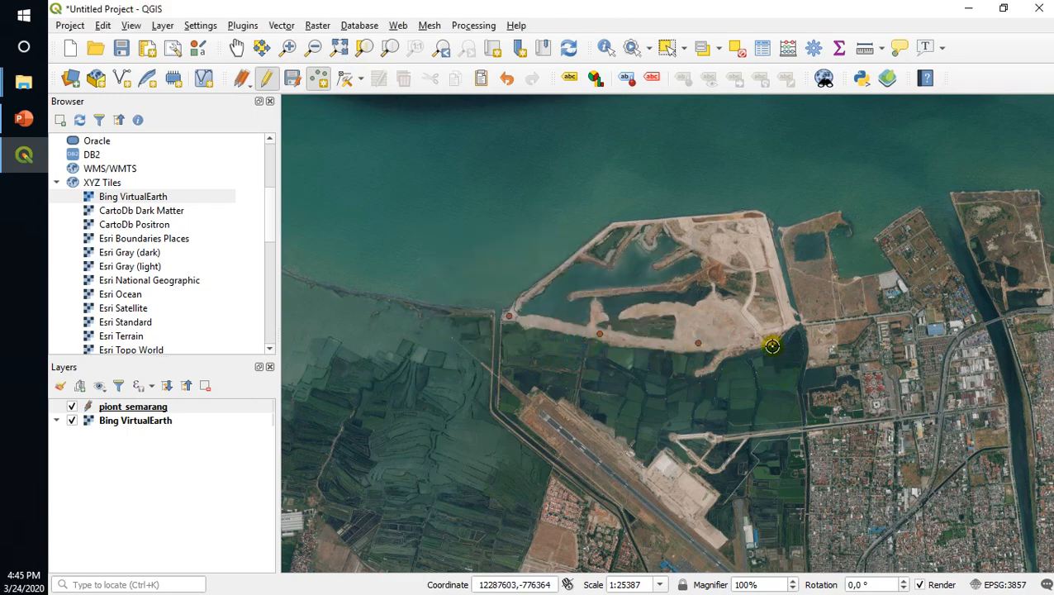
# - Add a point with id 4 at the southeastern corner of the sandy reclaimed area
pyautogui.scroll(2, 772, 345)
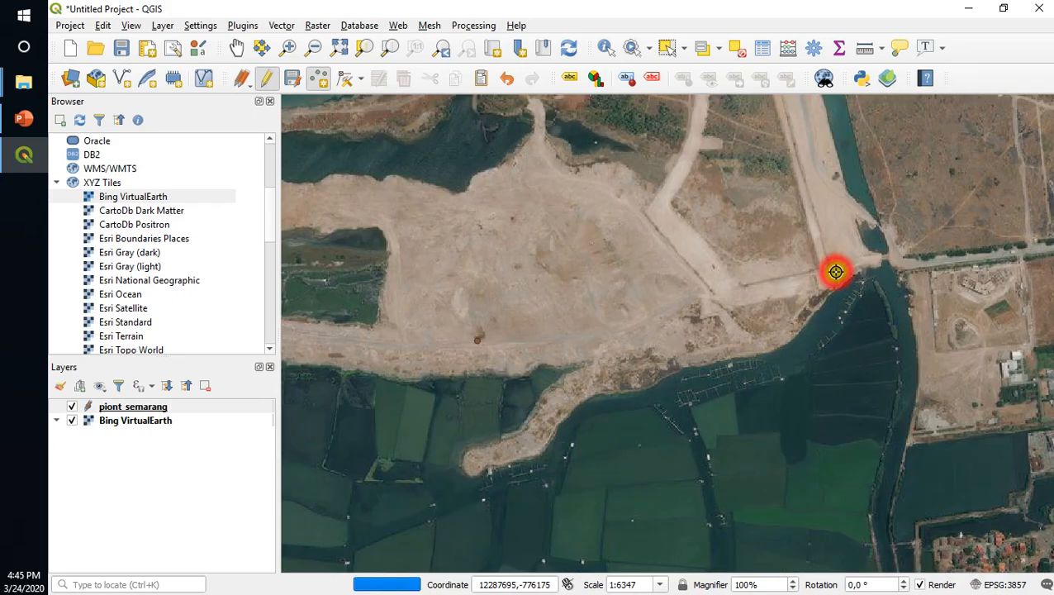
pyautogui.click(836, 272)
pyautogui.click(595, 282)
pyautogui.write('4')
pyautogui.click(568, 339)
# - Save the edits of the piont_semarang layer and end its editing session
pyautogui.scroll(-2, 740, 356)
pyautogui.scroll(-1, 740, 357)
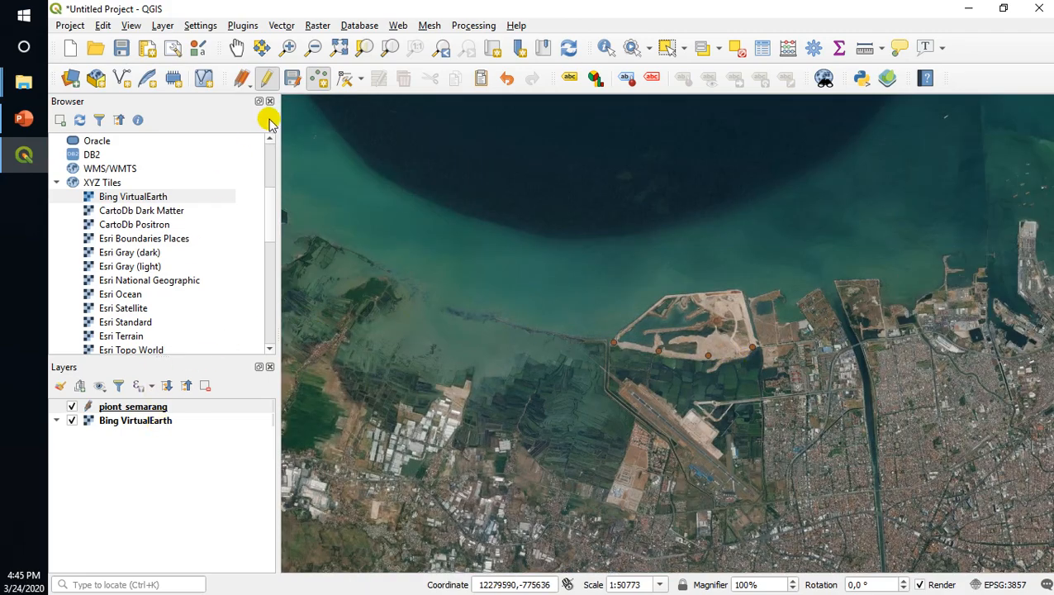
pyautogui.click(295, 81)
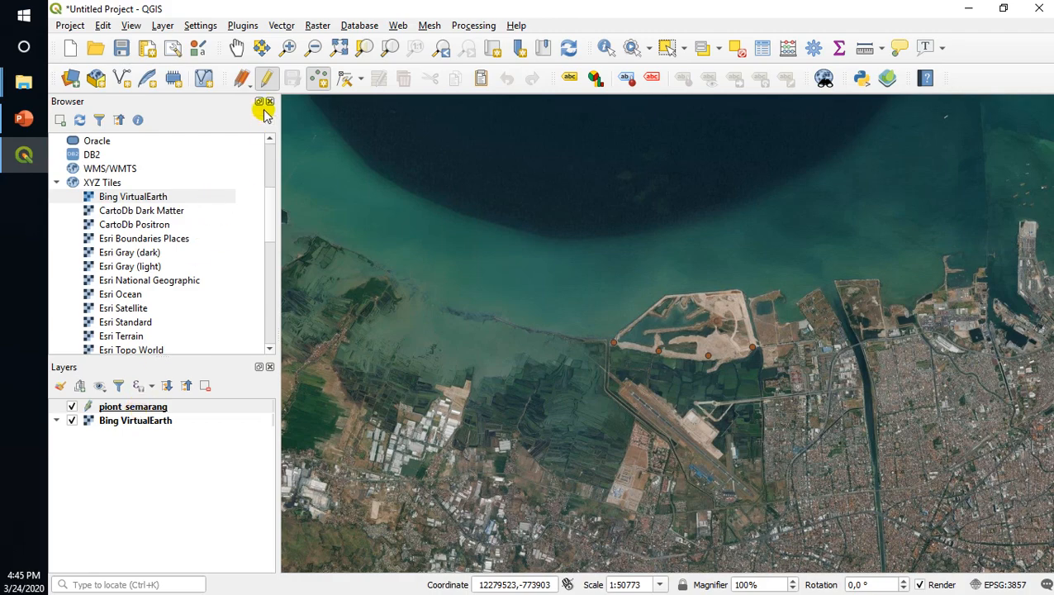
pyautogui.click(242, 80)
pyautogui.click(266, 135)
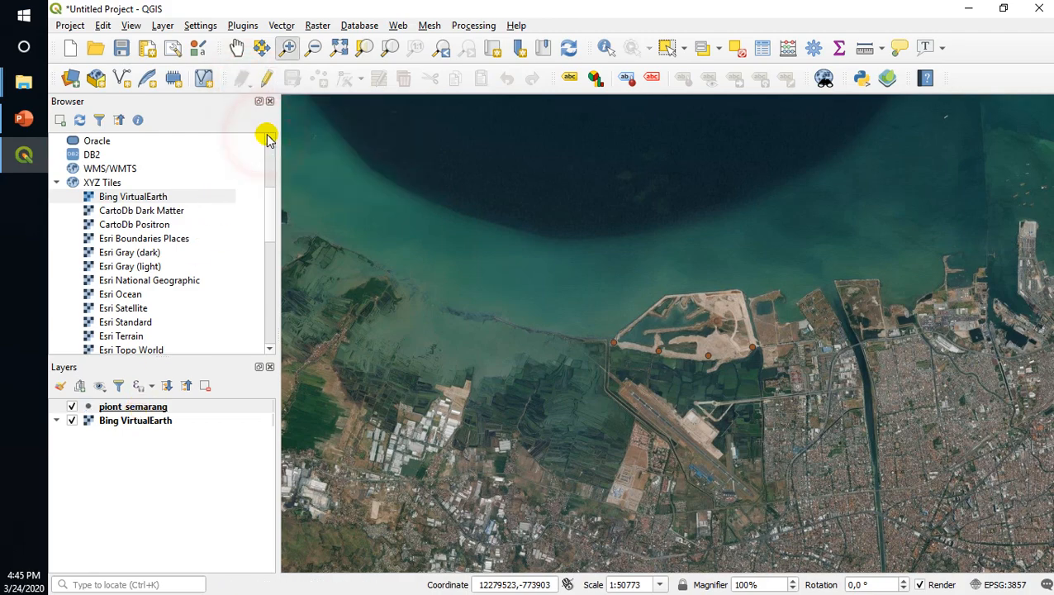
# - Create a shapefile layer named polygon_semarang in the shp qgis folder with Point geometry and EPSG:4326 - WGS 84
pyautogui.click(122, 82)
pyautogui.click(459, 63)
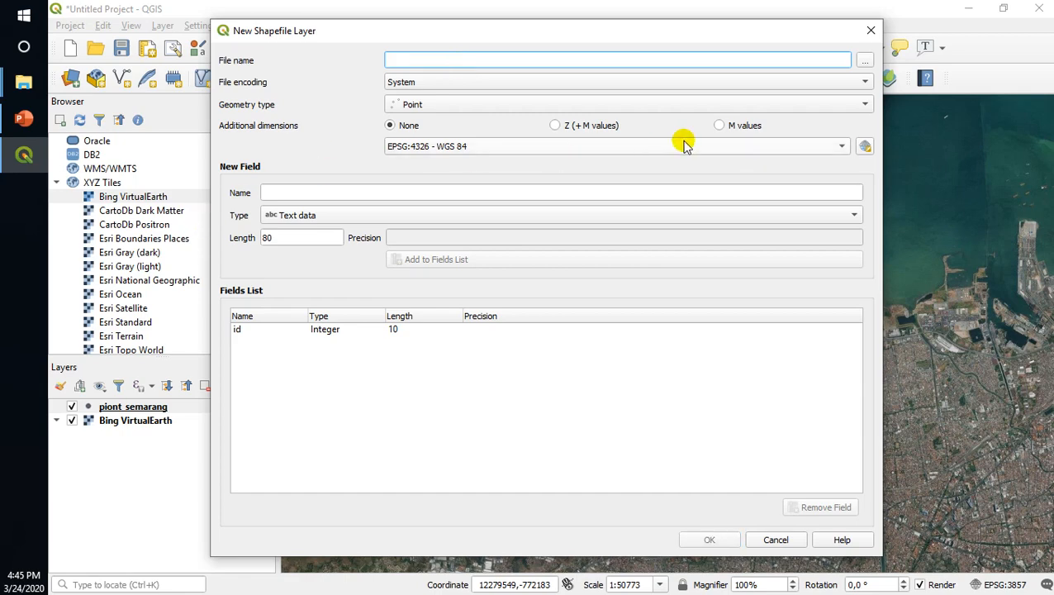
pyautogui.click(864, 61)
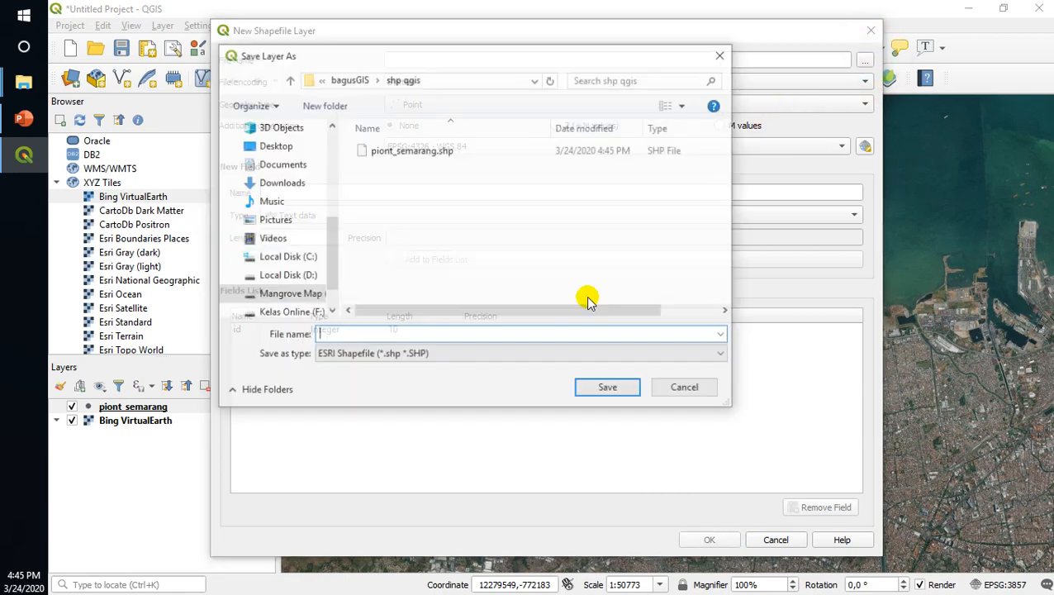
pyautogui.click(414, 335)
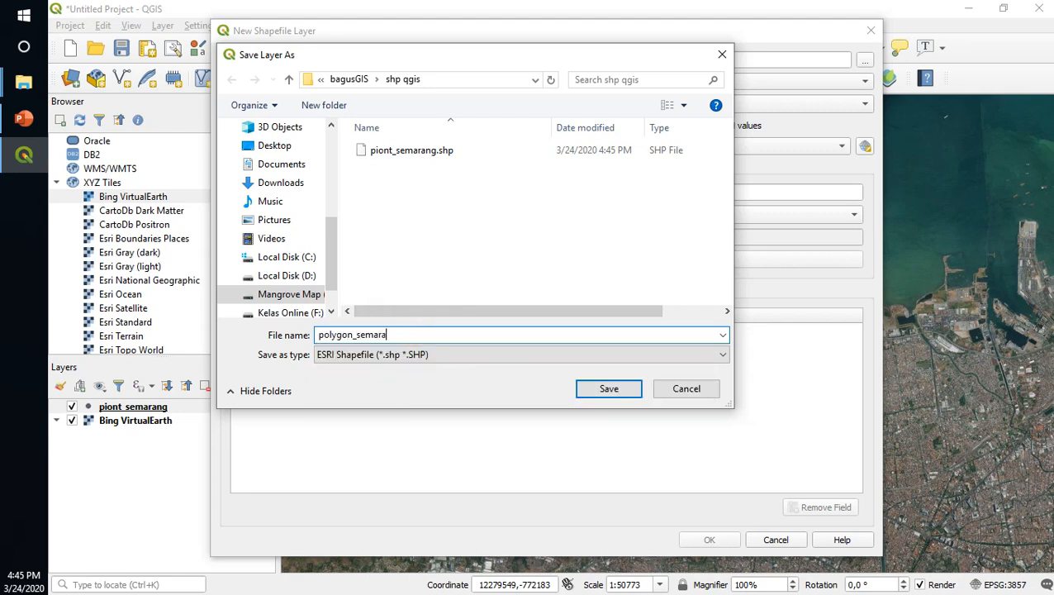
pyautogui.write('polygon_semarang')
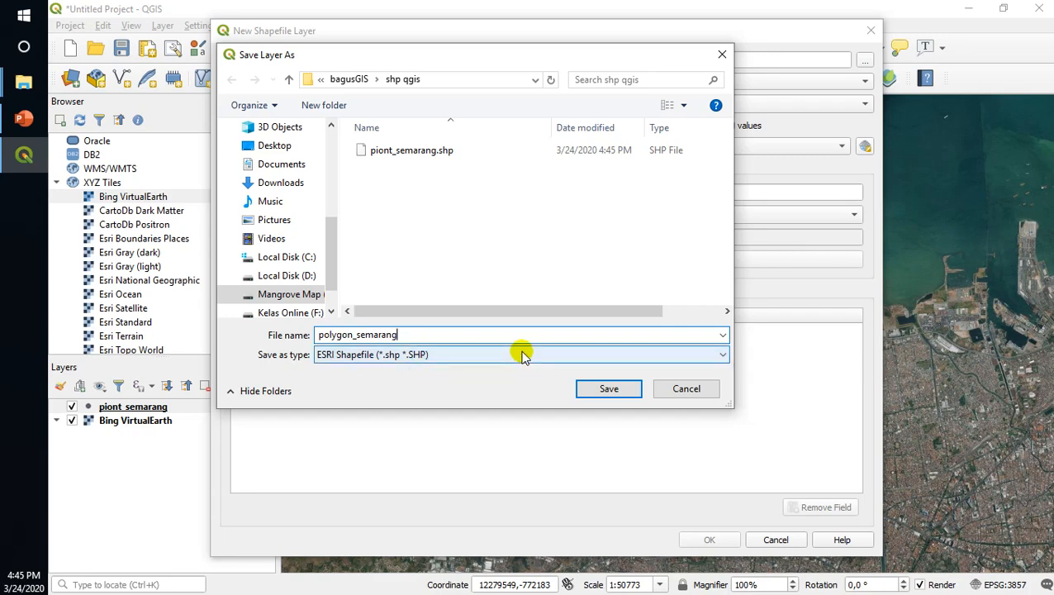
pyautogui.click(508, 355)
pyautogui.click(588, 369)
pyautogui.click(603, 388)
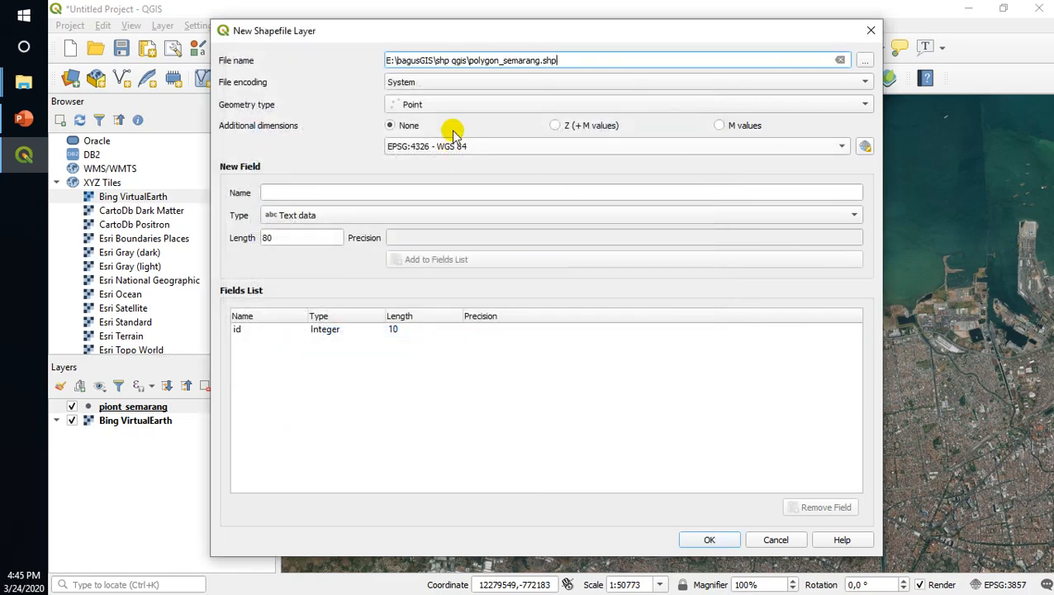
pyautogui.click(712, 539)
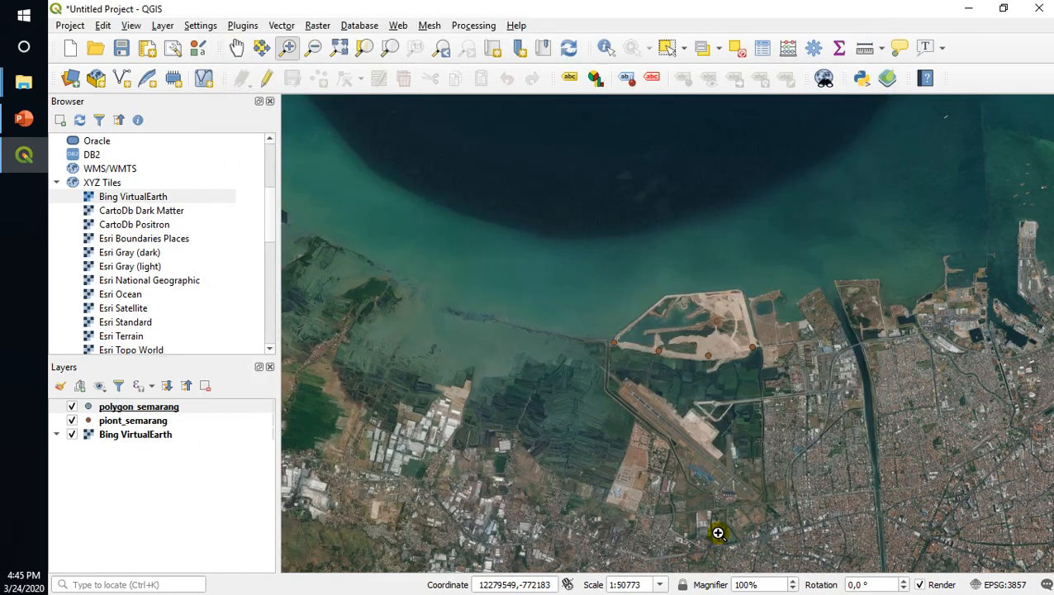
# - Remove the polygon_semarang layer from the project
pyautogui.rightClick(145, 406)
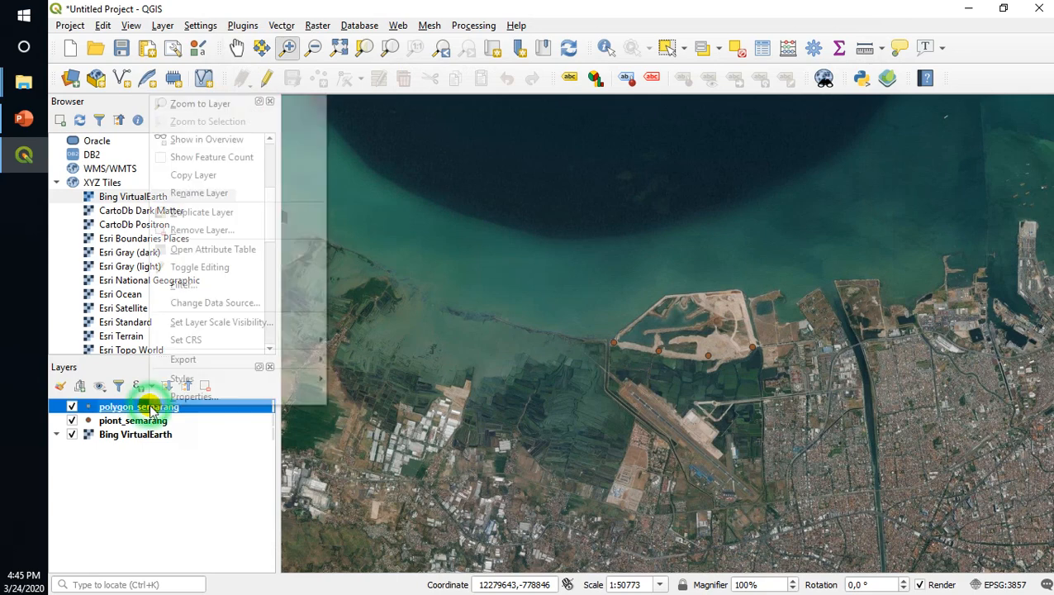
pyautogui.click(222, 232)
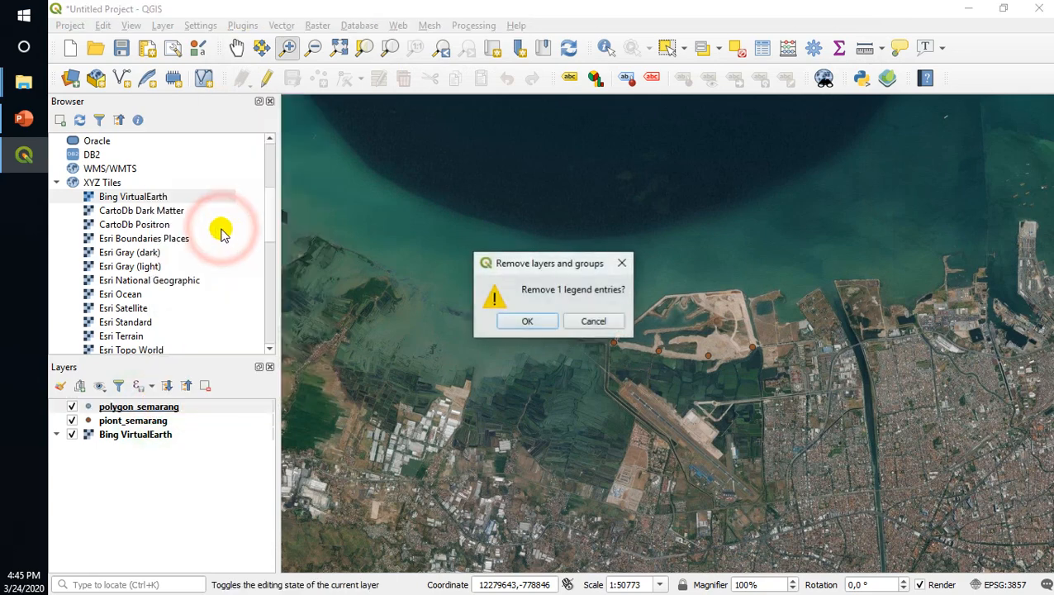
pyautogui.click(538, 322)
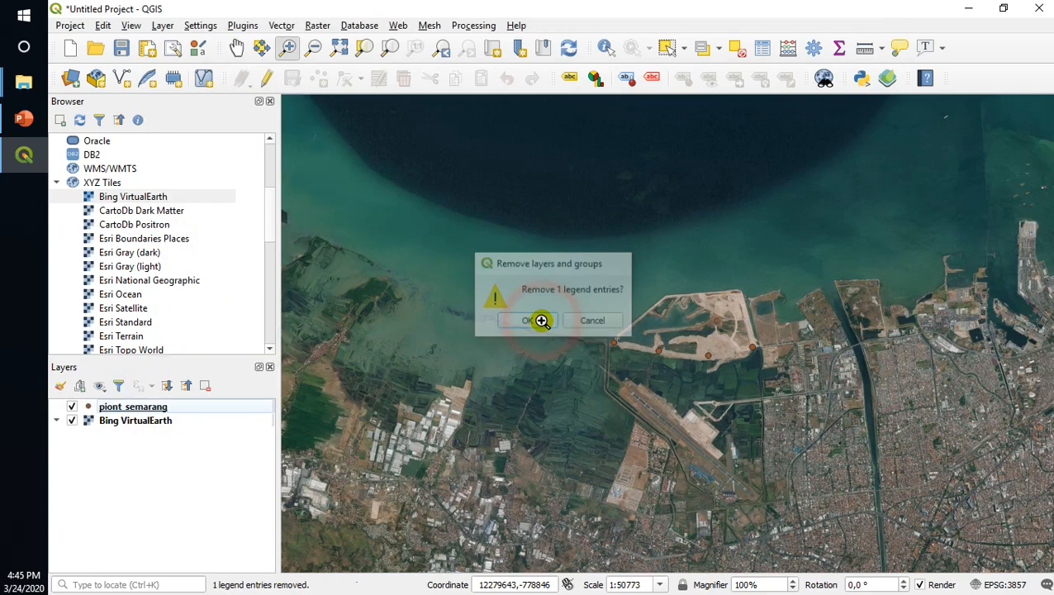
# - Begin a new shapefile layer with polygon2_semarang.shp in the shp qgis folder as its file name
pyautogui.click(123, 77)
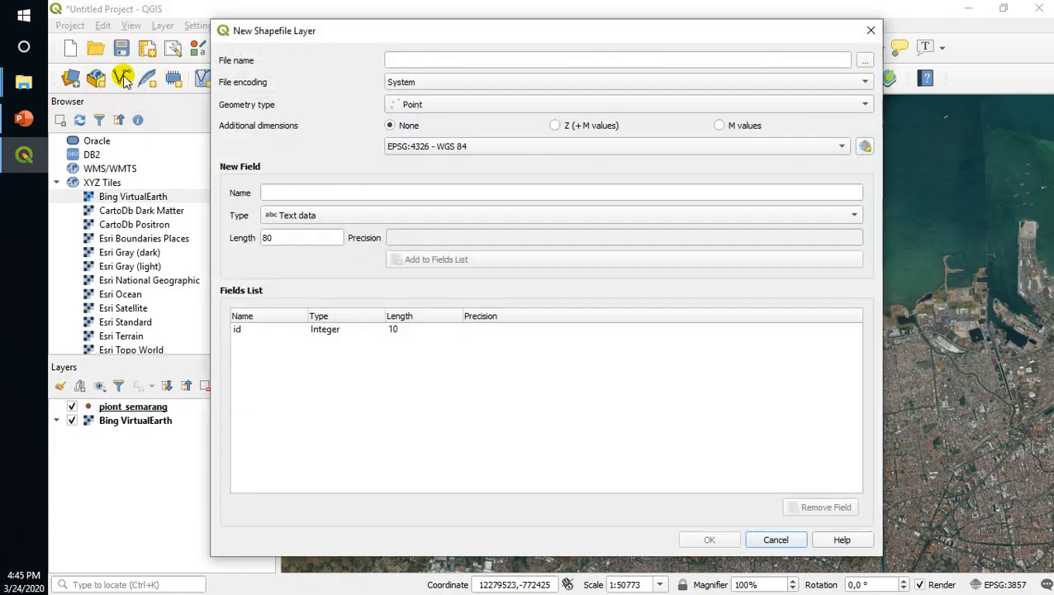
pyautogui.click(864, 66)
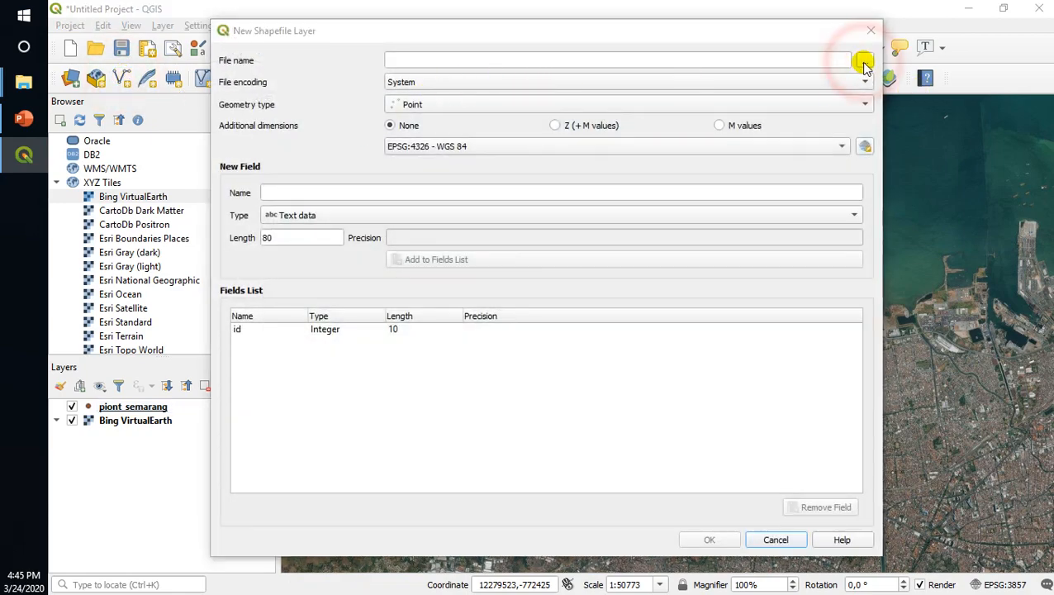
pyautogui.click(431, 168)
pyautogui.click(351, 336)
pyautogui.click(351, 336)
pyautogui.write('2_semarang.shp')
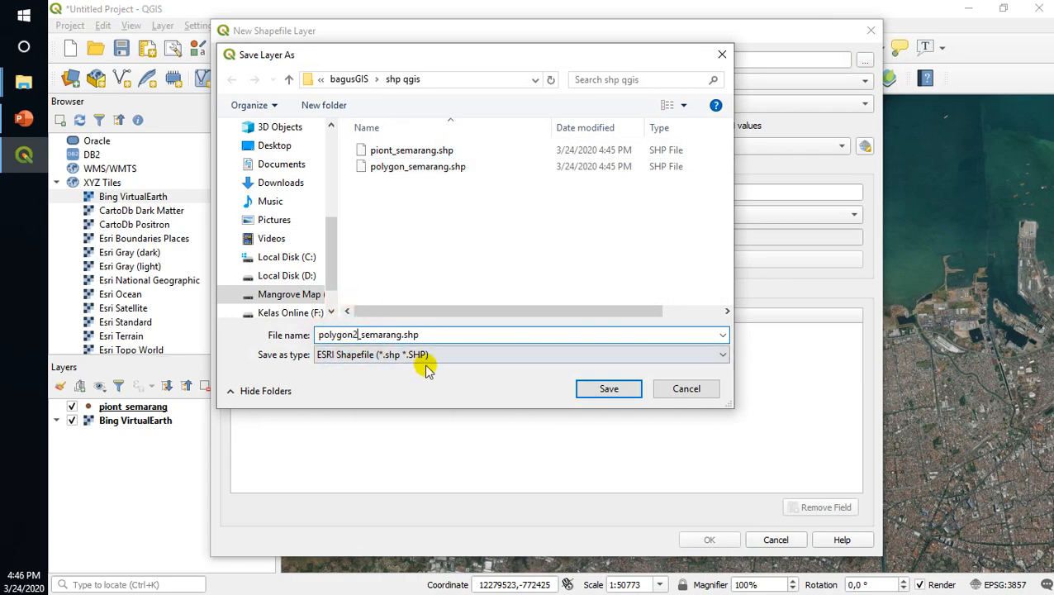
pyautogui.click(609, 388)
# - Set the new shapefile's geometry type to Polygon and create the layer
pyautogui.click(470, 82)
pyautogui.click(346, 87)
pyautogui.click(407, 106)
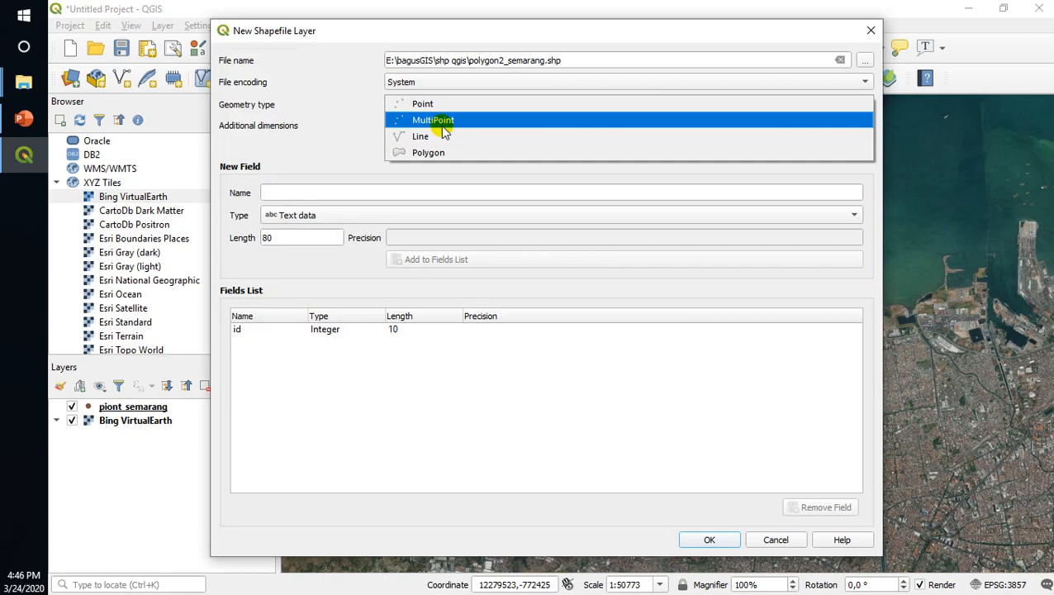
pyautogui.click(431, 156)
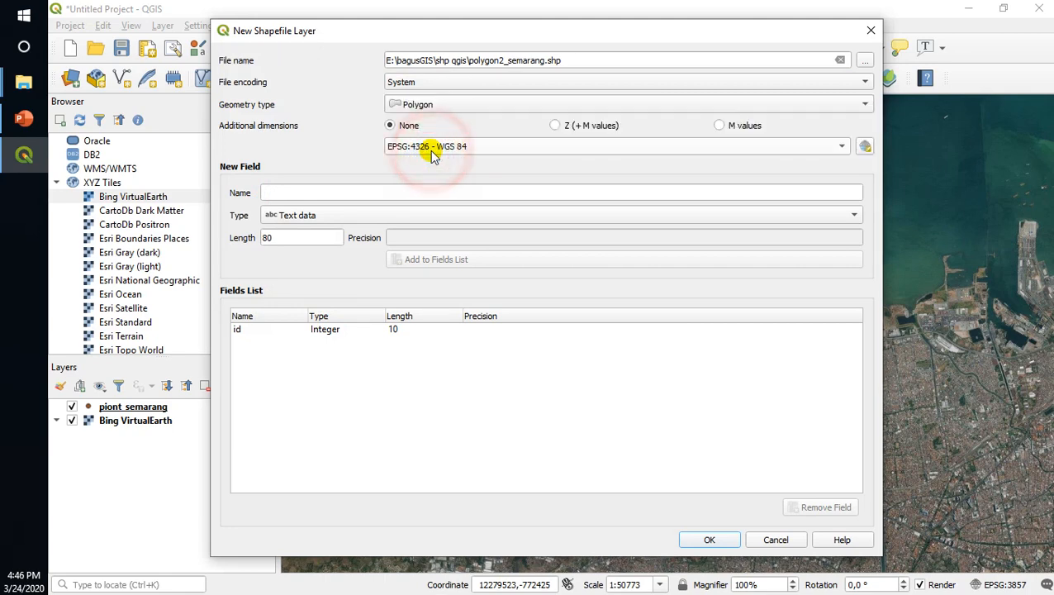
pyautogui.click(712, 542)
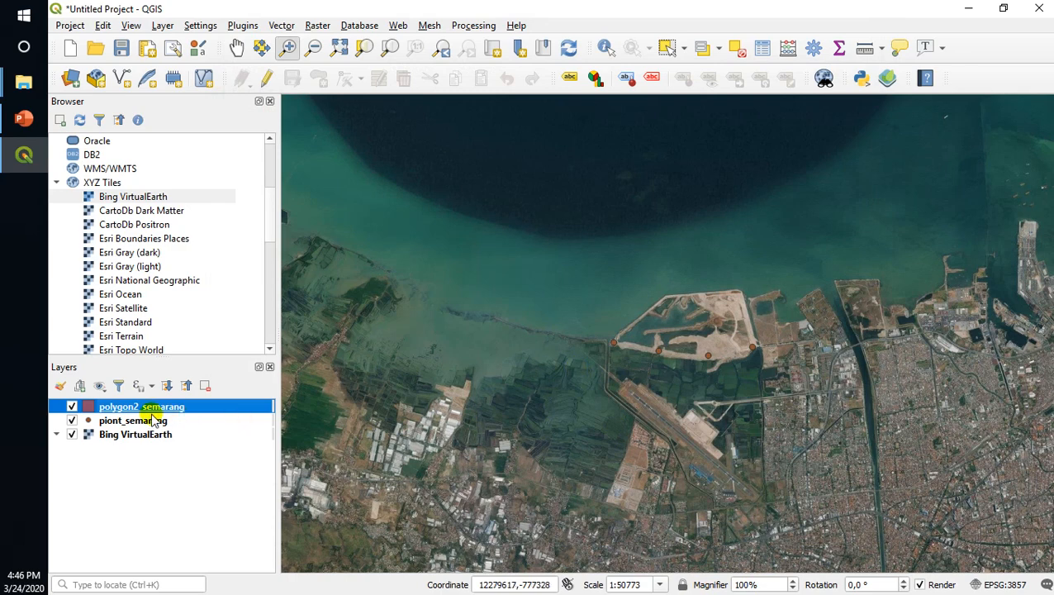
# - Start editing the polygon2_semarang layer and trace a four-corner polygon with id 0 around the large blue-roofed building west of the river
pyautogui.click(266, 77)
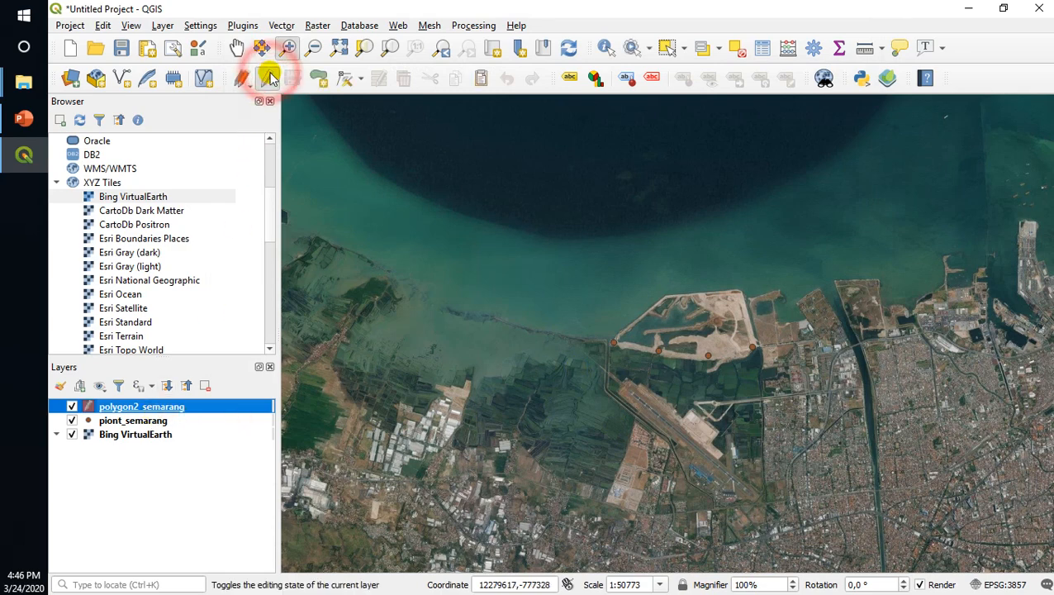
pyautogui.click(318, 79)
pyautogui.scroll(2, 822, 369)
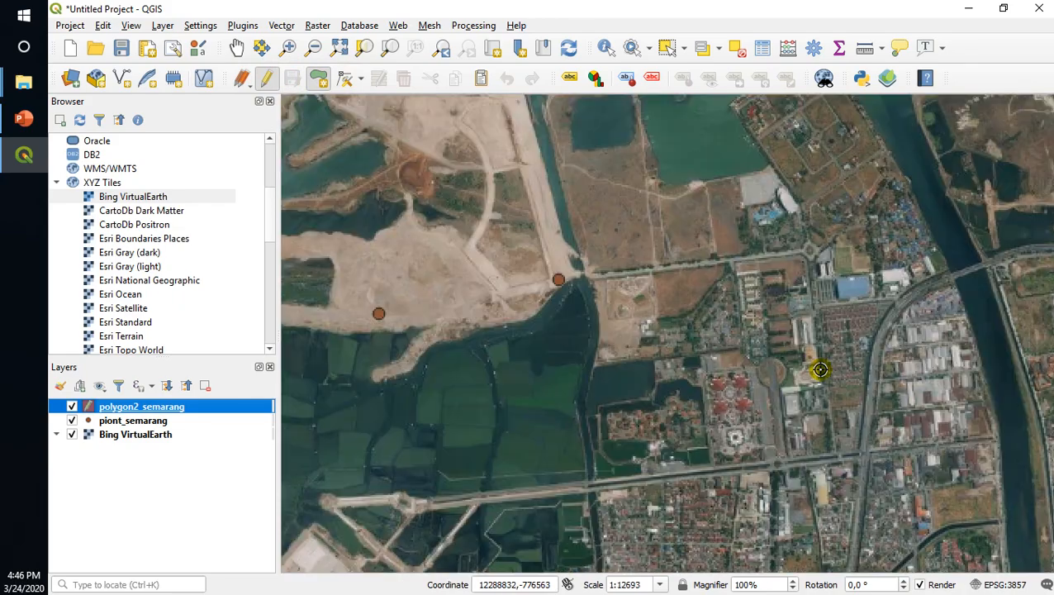
pyautogui.scroll(1, 766, 273)
pyautogui.moveTo(811, 227); pyautogui.dragTo(521, 369)
pyautogui.scroll(1, 630, 435)
pyautogui.scroll(1, 621, 439)
pyautogui.scroll(1, 649, 436)
pyautogui.moveTo(649, 435); pyautogui.dragTo(566, 251)
pyautogui.moveTo(688, 300); pyautogui.dragTo(512, 238)
pyautogui.click(353, 204)
pyautogui.click(840, 146)
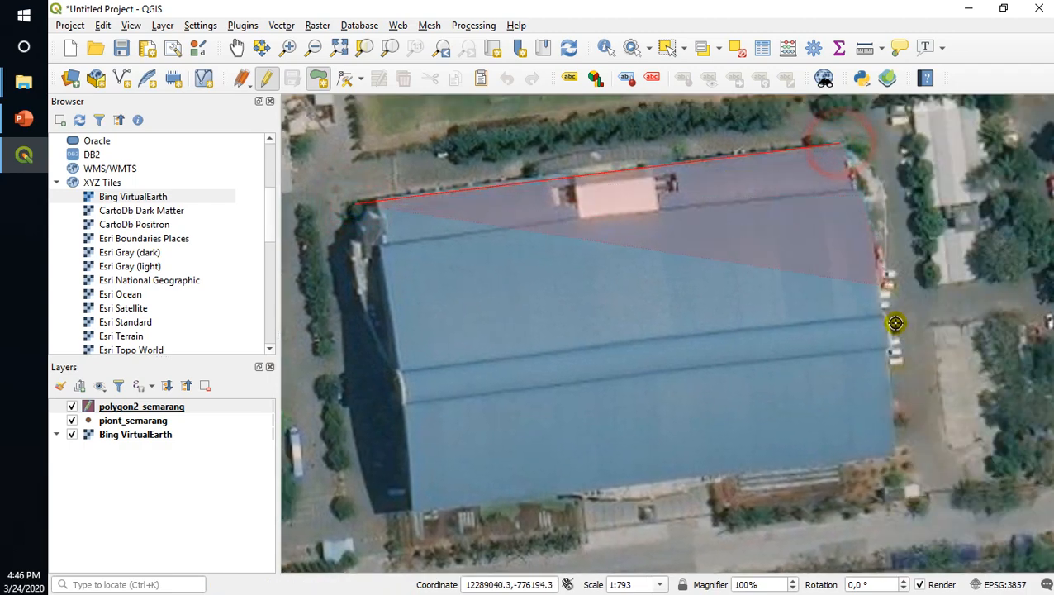
pyautogui.click(895, 455)
pyautogui.click(408, 517)
pyautogui.rightClick(408, 516)
pyautogui.write('0')
pyautogui.click(564, 340)
pyautogui.scroll(-2, 556, 365)
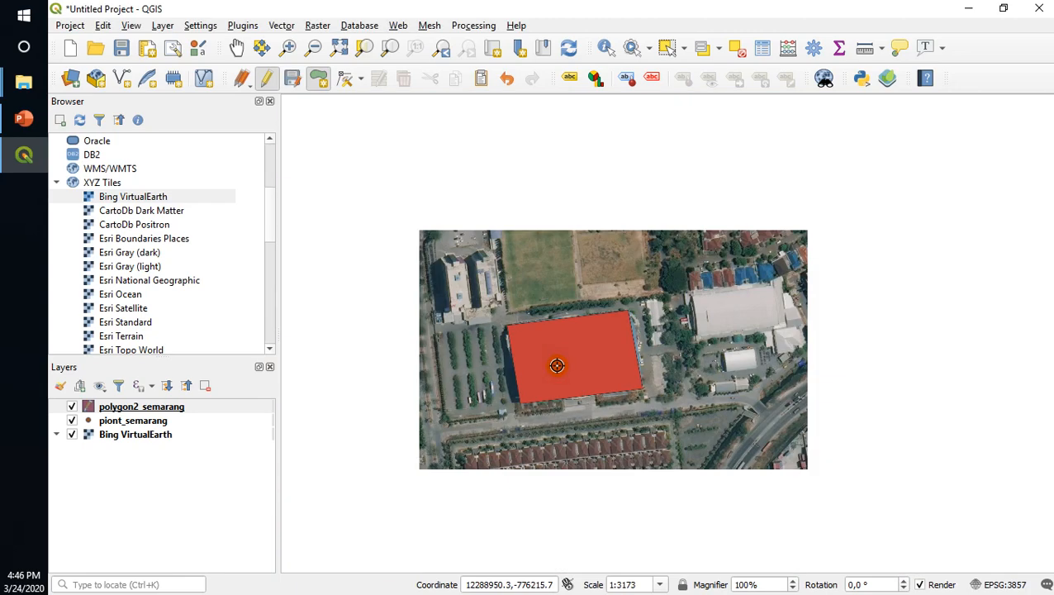
pyautogui.scroll(-1, 557, 365)
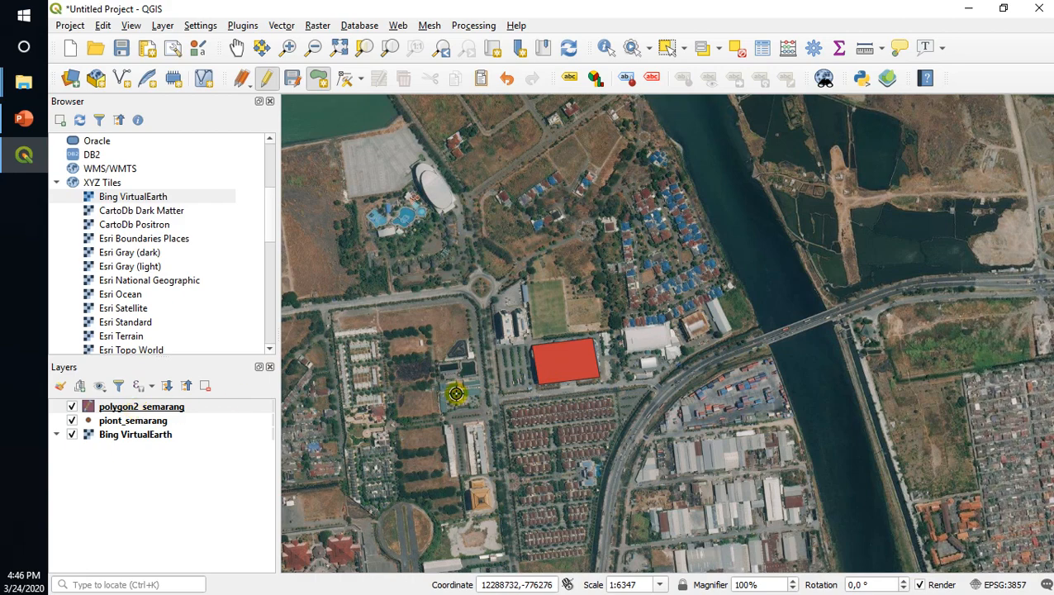
# - Trace a polygon with id 2 around the cross-shaped red-roofed building southwest of the first polygon, following its roof outline
pyautogui.moveTo(476, 407); pyautogui.dragTo(542, 238)
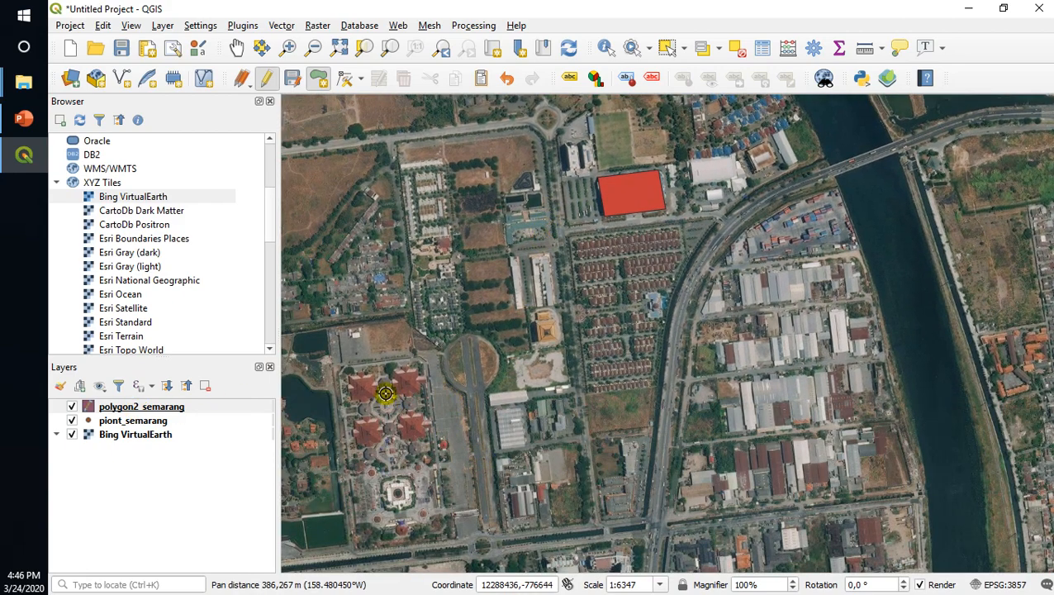
pyautogui.scroll(1, 394, 385)
pyautogui.scroll(2, 394, 384)
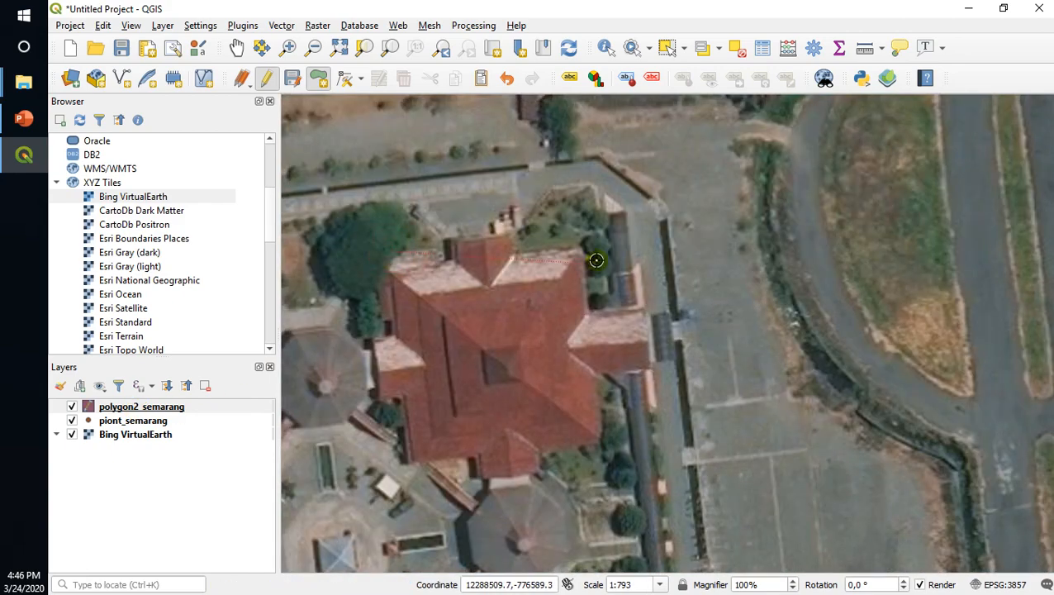
pyautogui.click(445, 239)
pyautogui.click(509, 236)
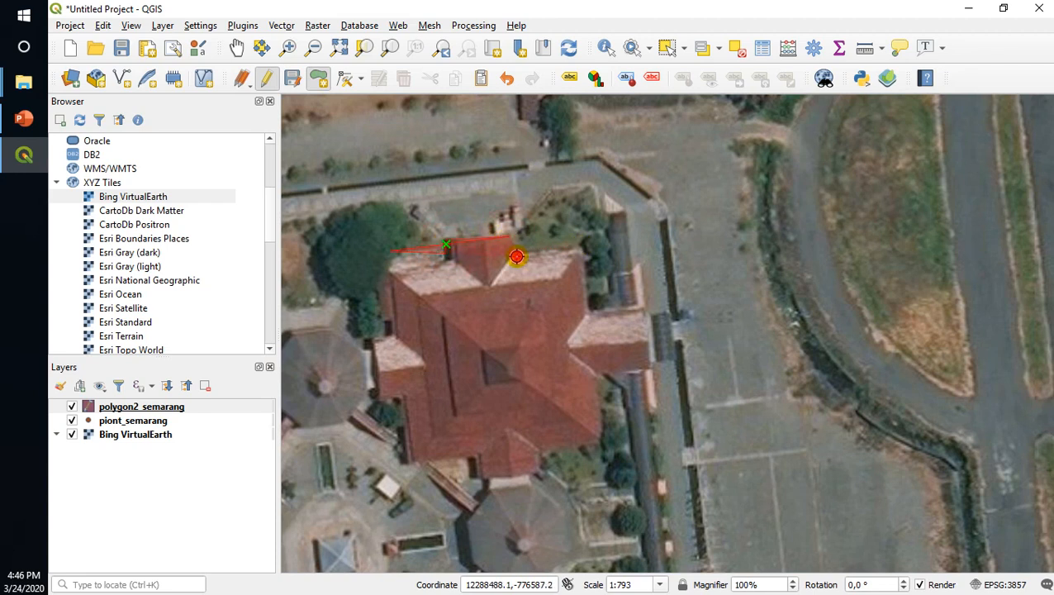
pyautogui.click(580, 249)
pyautogui.click(648, 310)
pyautogui.click(656, 371)
pyautogui.click(599, 373)
pyautogui.click(479, 477)
pyautogui.click(411, 459)
pyautogui.click(403, 405)
pyautogui.click(378, 393)
pyautogui.click(372, 342)
pyautogui.rightClick(393, 336)
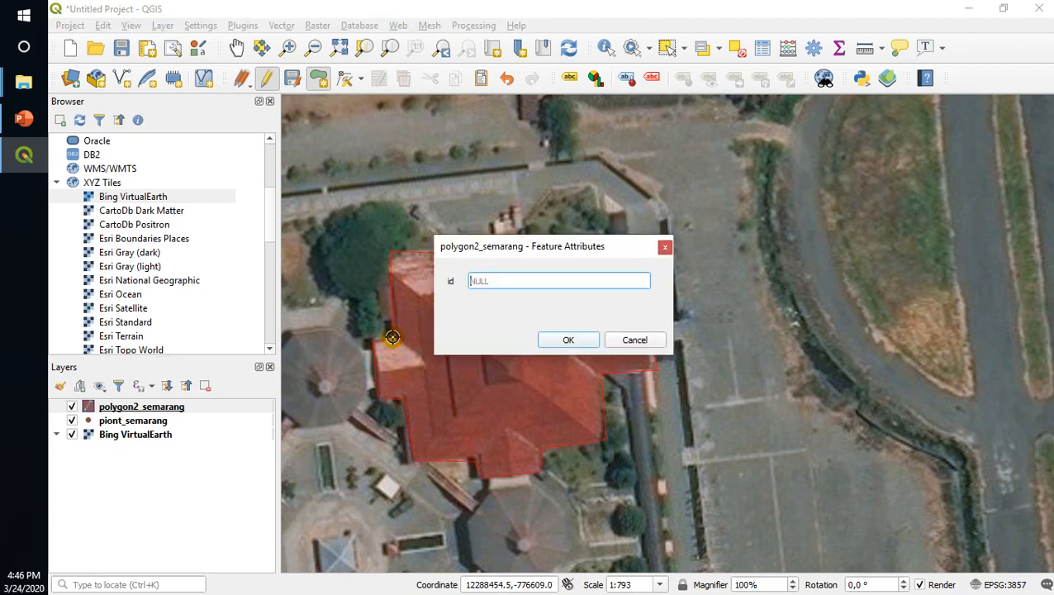
pyautogui.write('2')
pyautogui.click(570, 340)
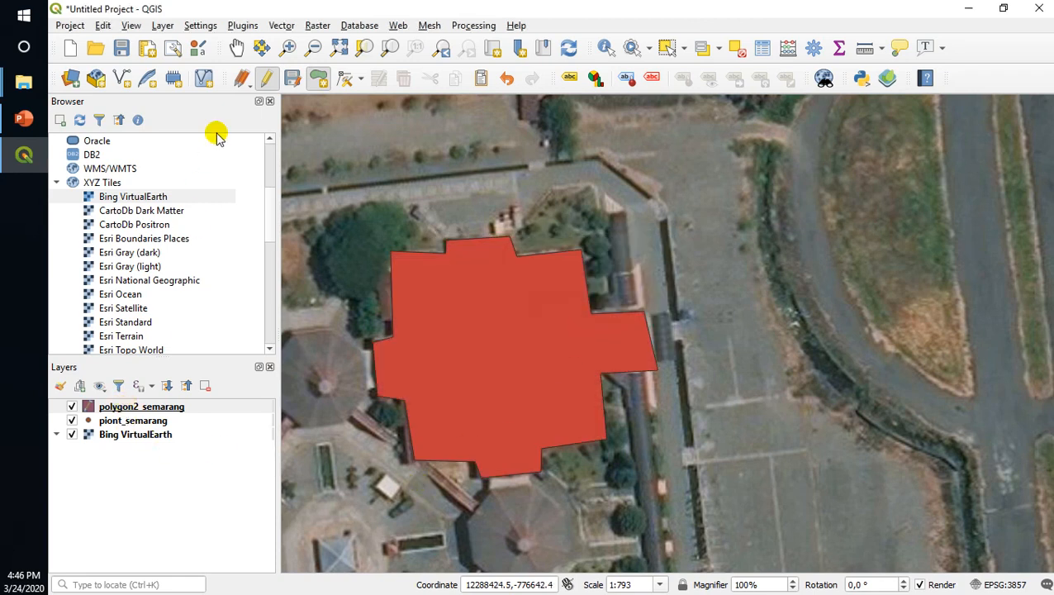
# - Save the edits of the polygon2_semarang layer and end its editing session
pyautogui.click(293, 80)
pyautogui.click(242, 81)
pyautogui.click(258, 137)
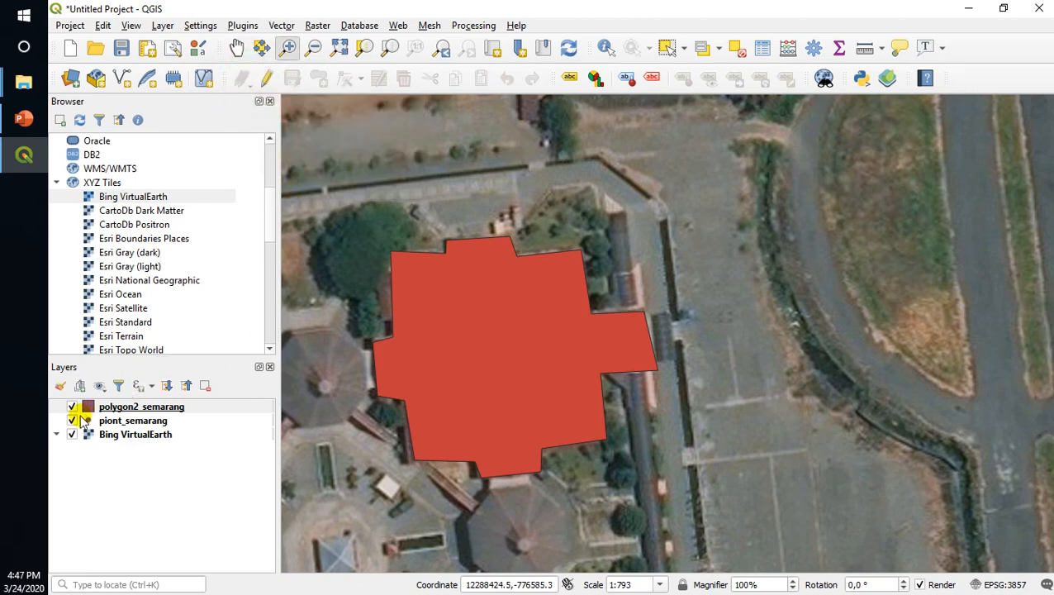
# - Open the symbology of the polygon2_semarang layer and make its simple fill colour transparent
pyautogui.click(89, 408)
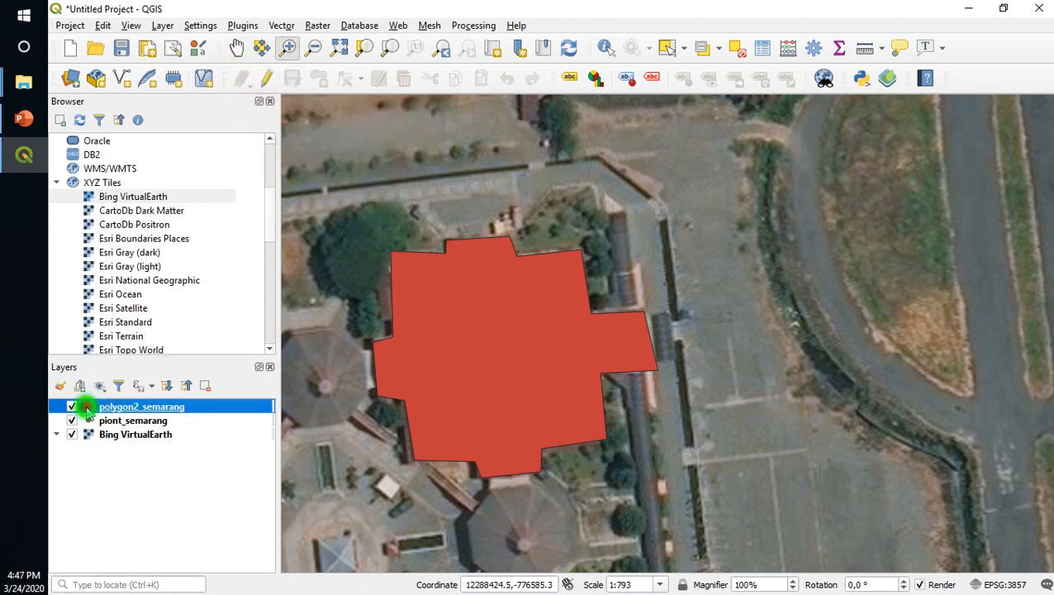
pyautogui.rightClick(88, 410)
pyautogui.click(121, 399)
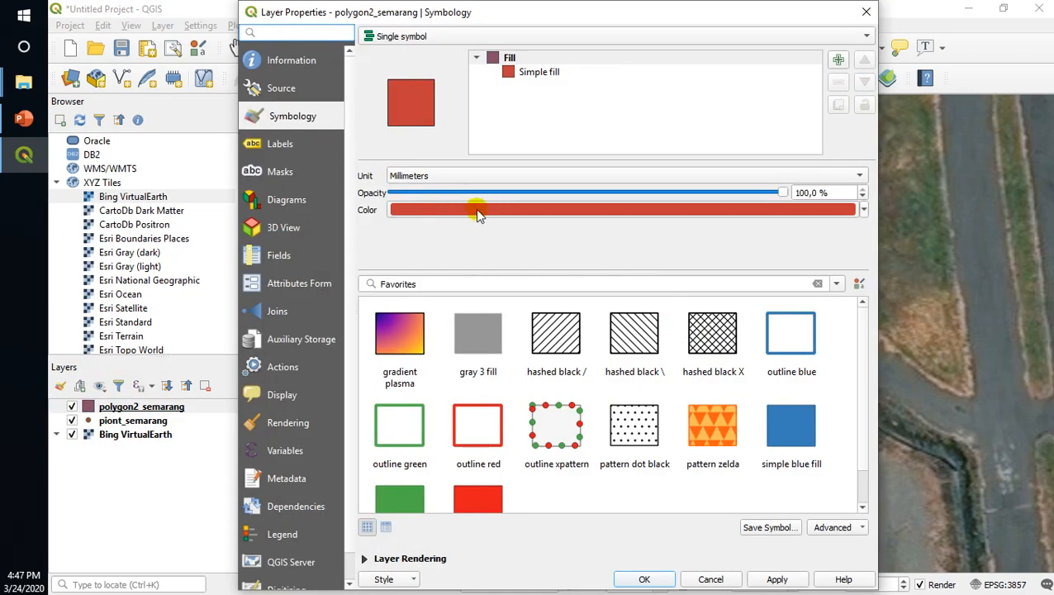
pyautogui.click(460, 211)
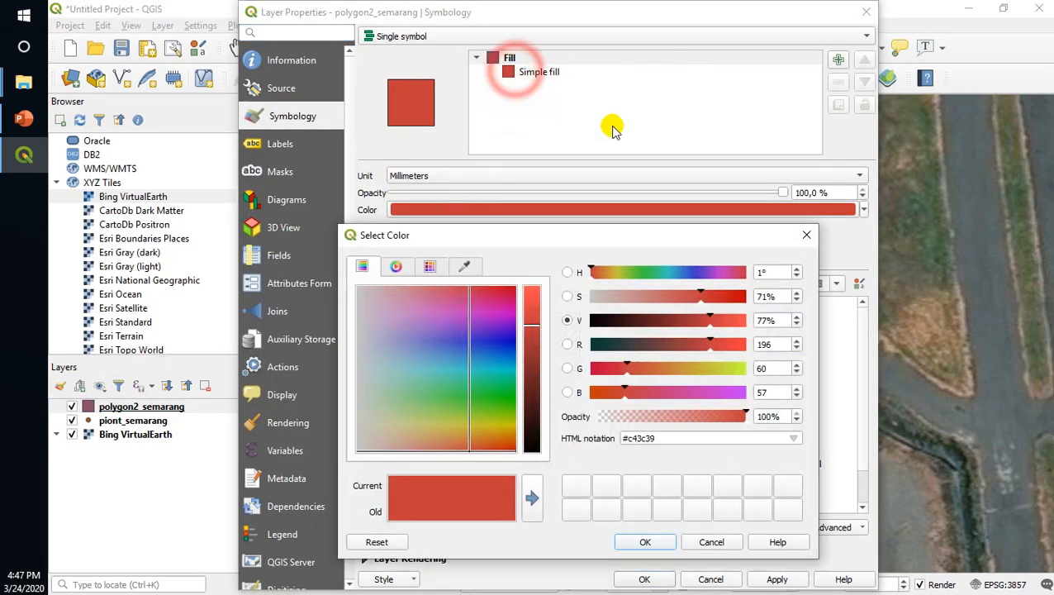
pyautogui.click(806, 234)
pyautogui.click(547, 72)
pyautogui.click(575, 206)
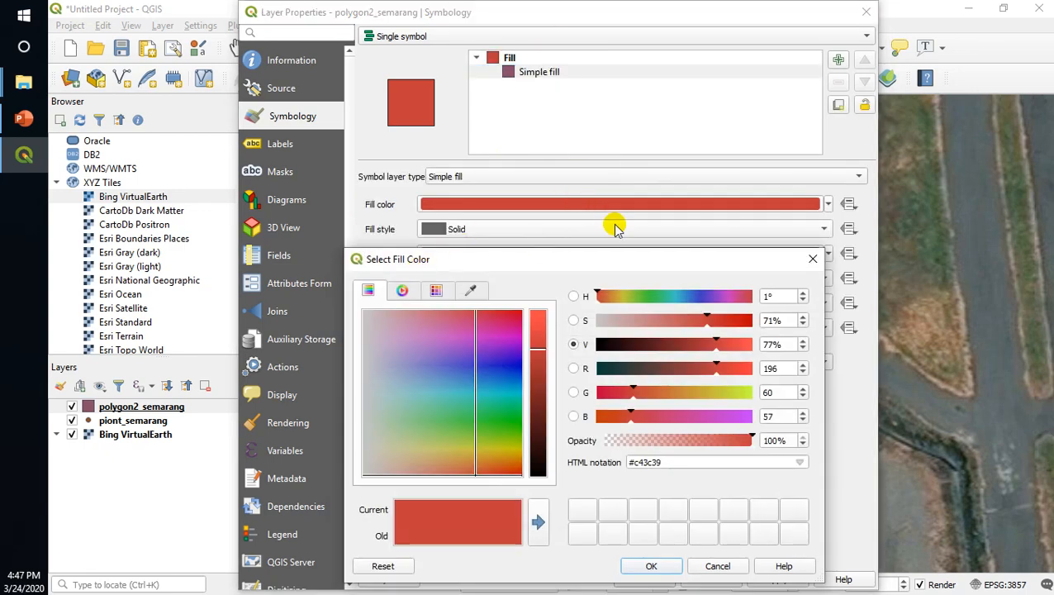
pyautogui.click(812, 257)
pyautogui.click(828, 204)
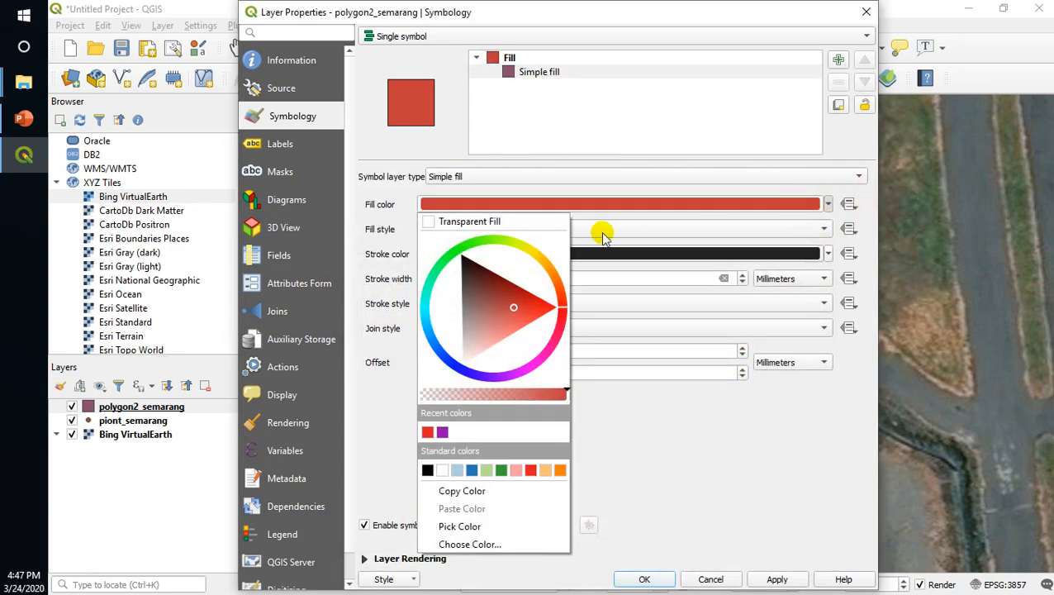
pyautogui.click(437, 223)
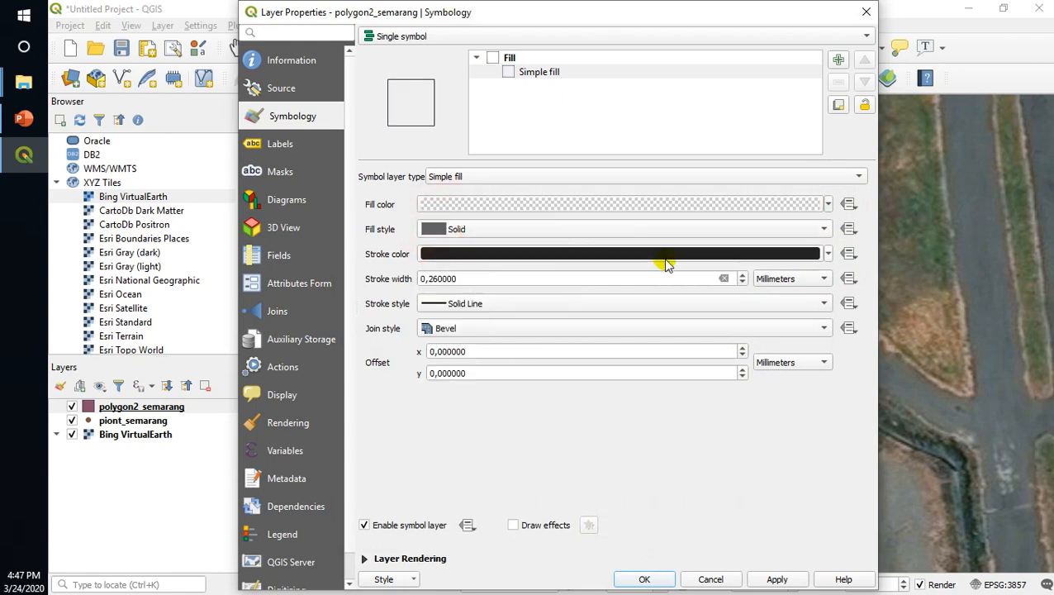
# - Set the polygon outline to the standard red stroke colour with a width of 1 mm and accept the style
pyautogui.click(827, 254)
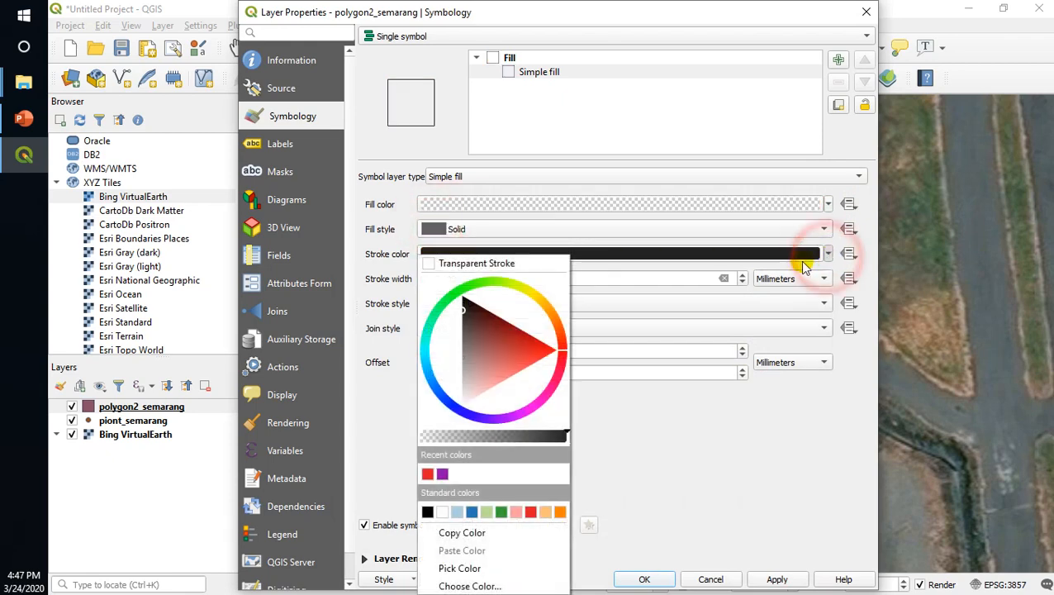
pyautogui.click(529, 512)
pyautogui.doubleClick(469, 279)
pyautogui.write('1')
pyautogui.click(651, 577)
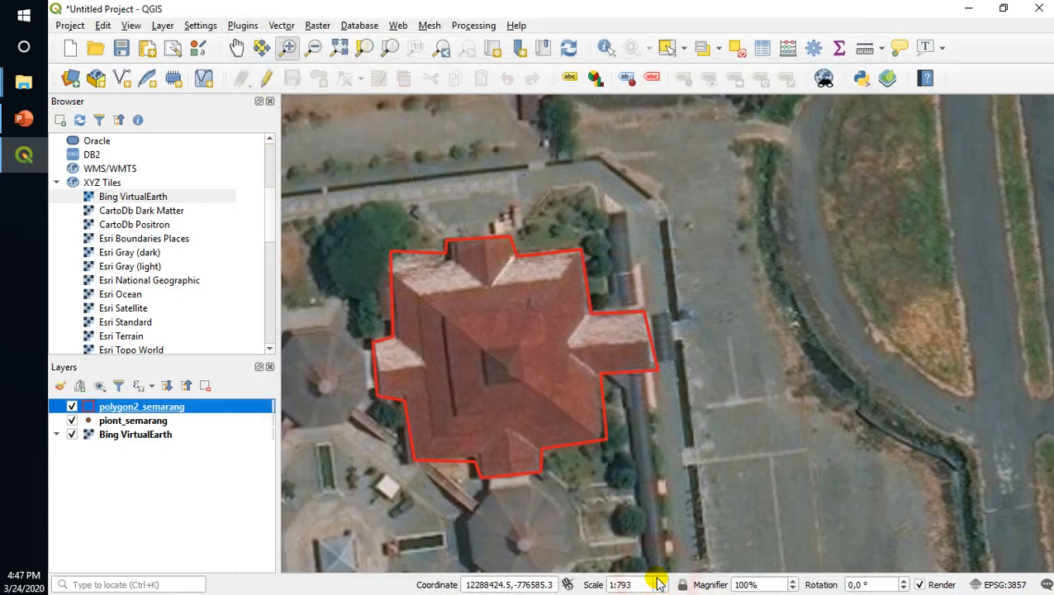
pyautogui.scroll(1, 449, 360)
pyautogui.scroll(-4, 451, 362)
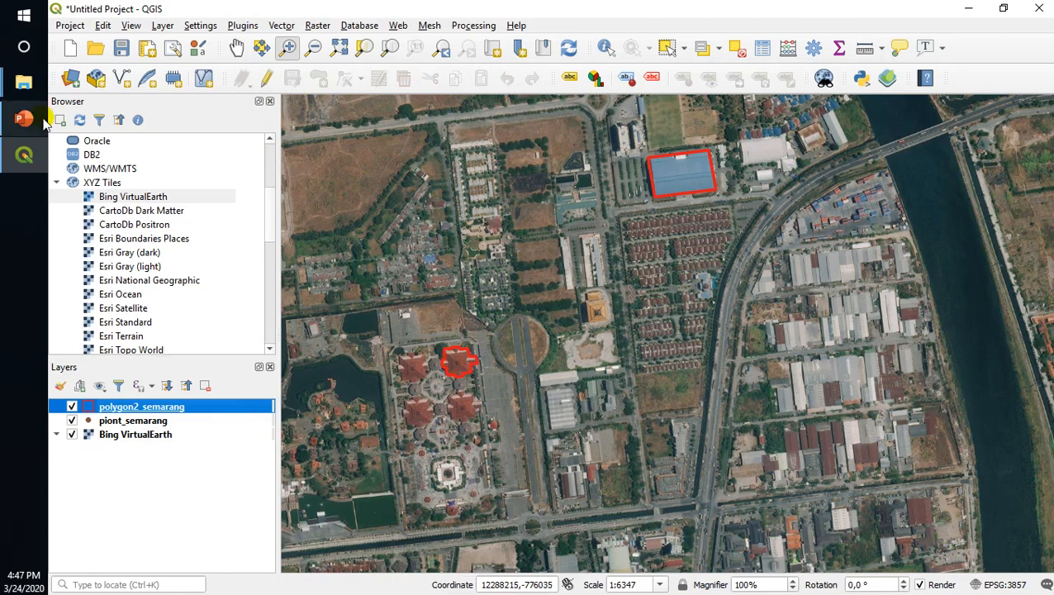
# - Open the symbology of the piont_semarang layer and choose the dot green marker preset
pyautogui.click(89, 423)
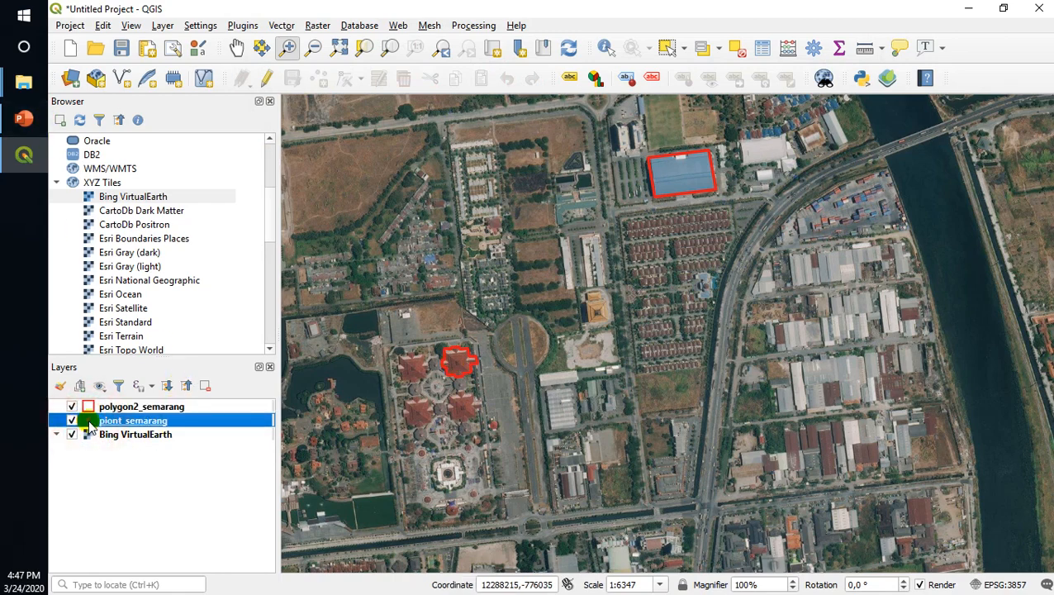
pyautogui.rightClick(89, 423)
pyautogui.click(99, 411)
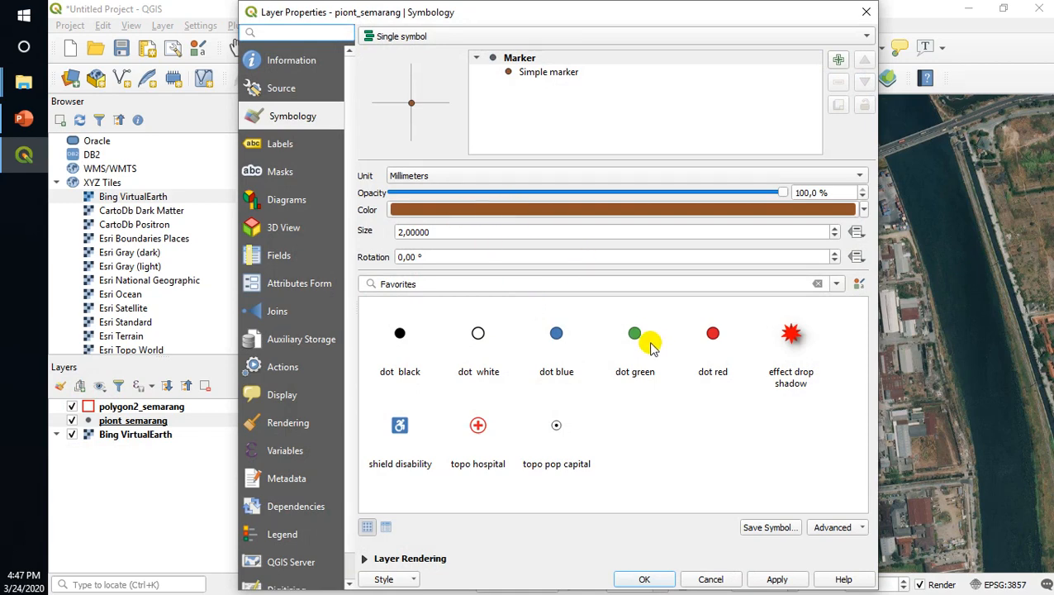
pyautogui.click(638, 336)
pyautogui.click(712, 335)
pyautogui.click(789, 335)
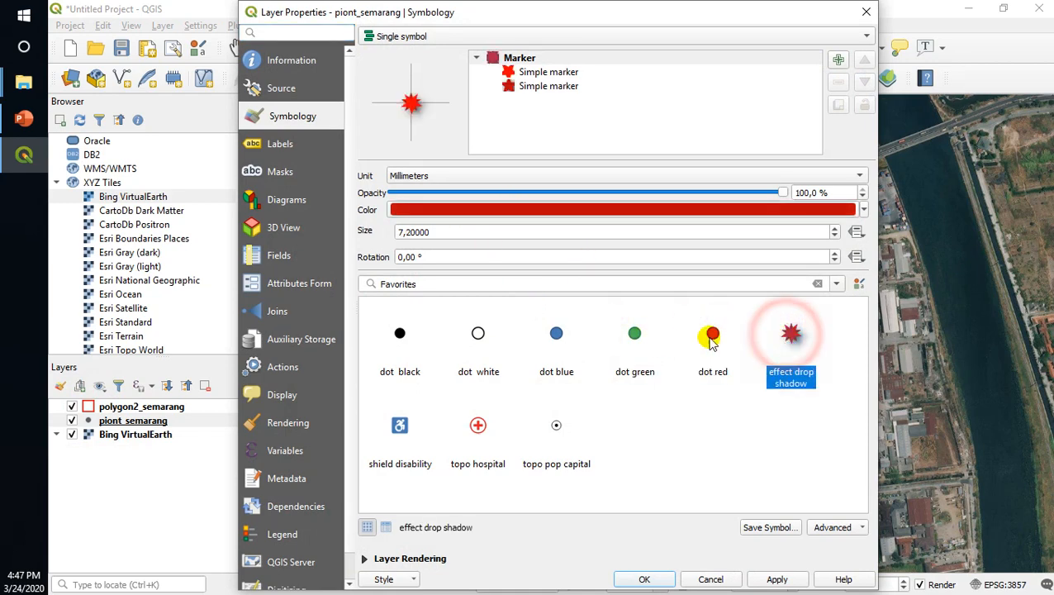
pyautogui.click(633, 334)
# - Set the simple marker size of the piont_semarang points to 7 mm and accept the style
pyautogui.click(557, 73)
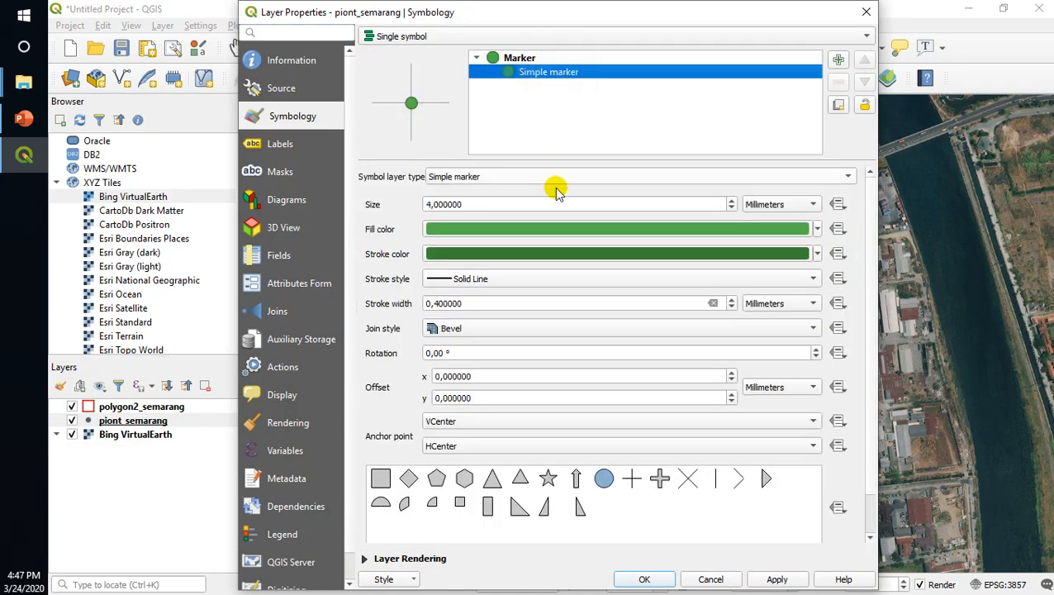
pyautogui.moveTo(514, 202); pyautogui.dragTo(406, 213)
pyautogui.write('5')
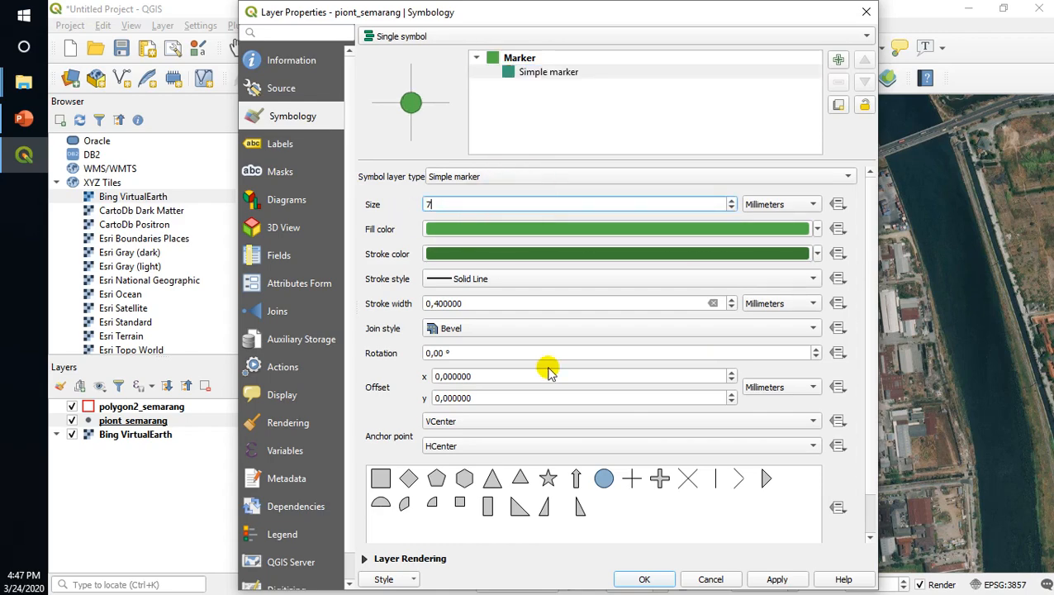
pyautogui.click(665, 578)
pyautogui.scroll(-2, 609, 384)
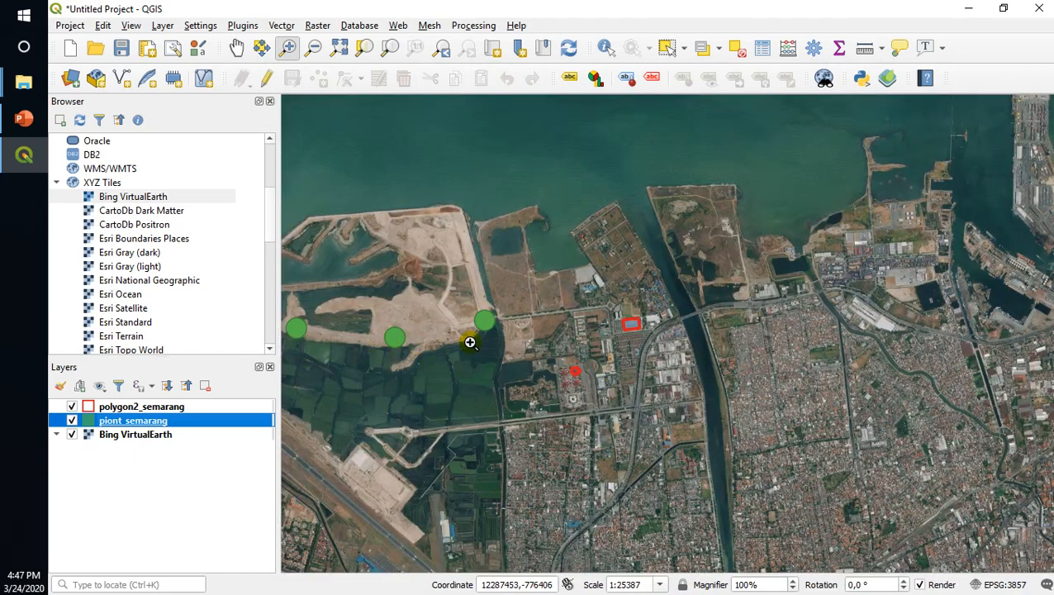
# - Create a new shapefile layer of geometry type Line, saved as road_semarang.shp in the shp qgis folder
pyautogui.click(123, 80)
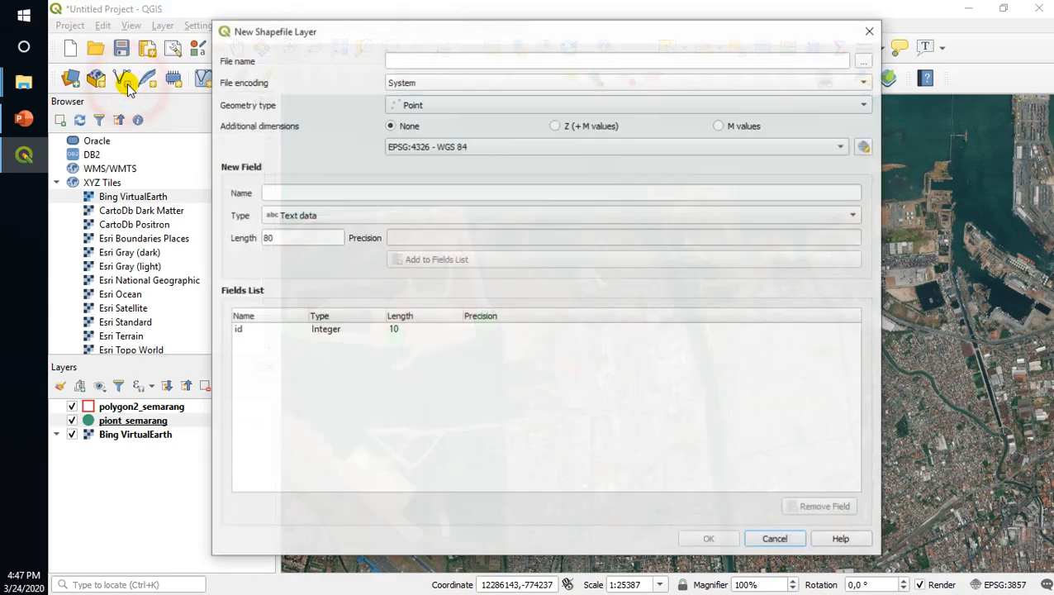
pyautogui.click(564, 105)
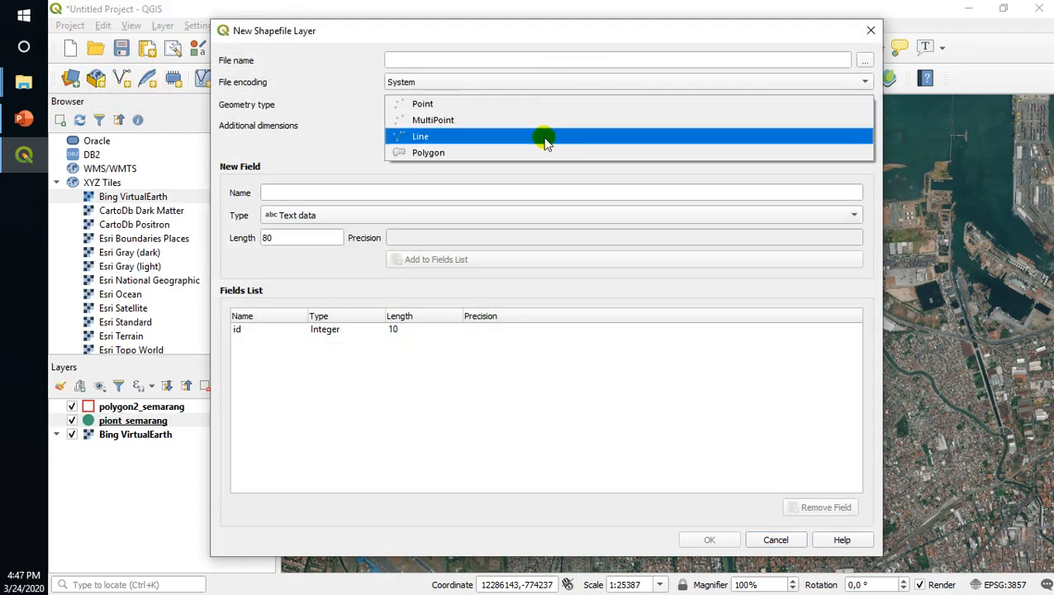
pyautogui.click(542, 136)
pyautogui.click(865, 61)
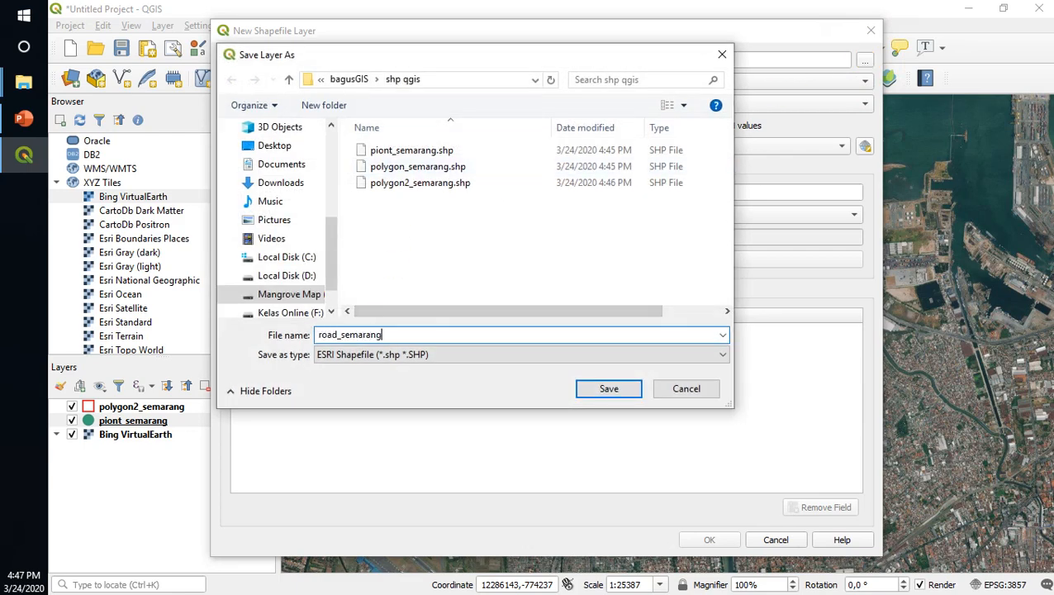
pyautogui.click(588, 388)
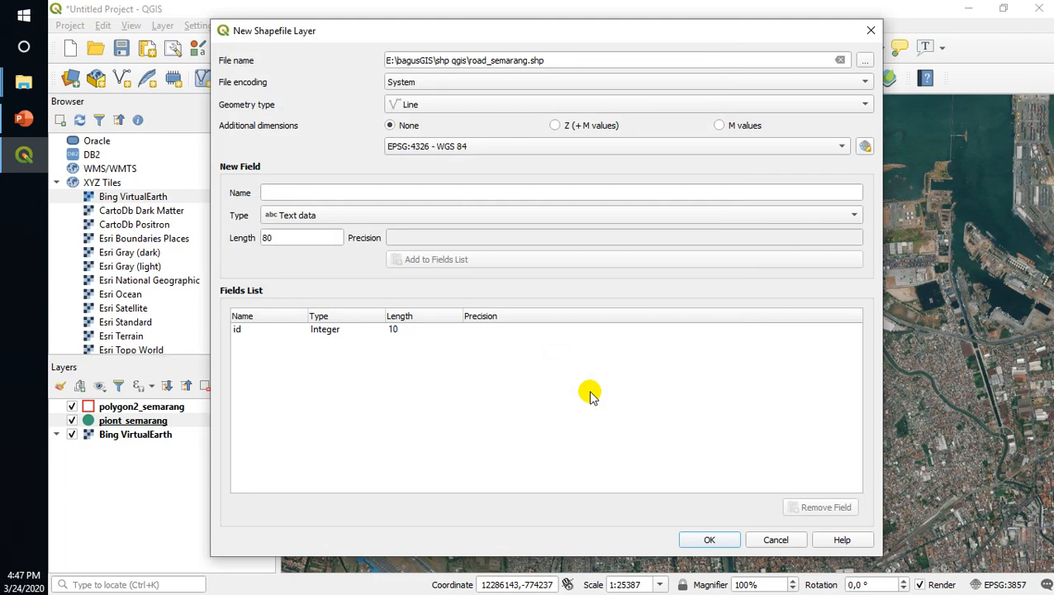
pyautogui.click(708, 542)
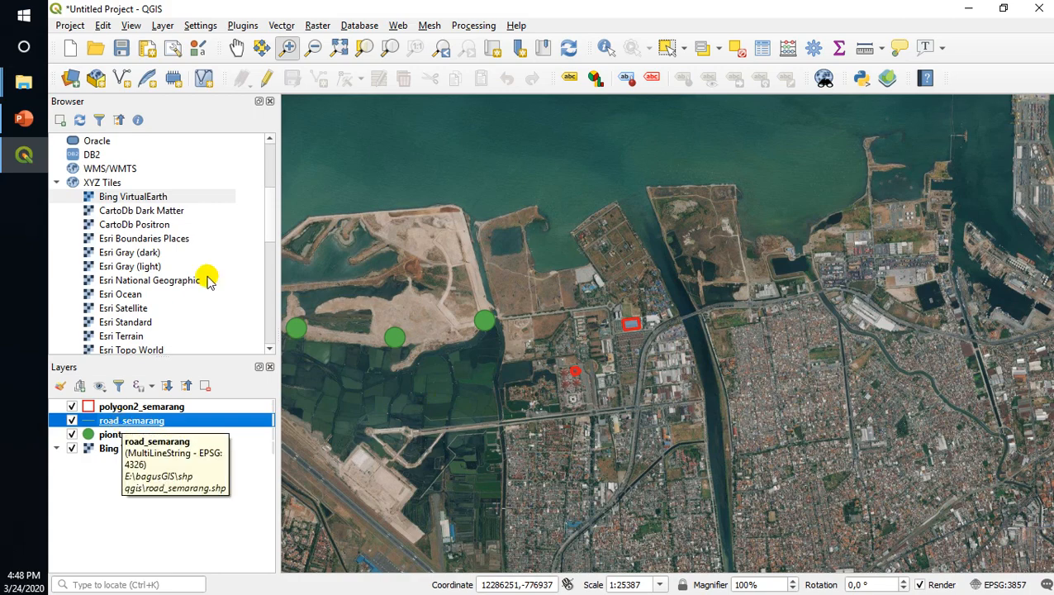
# - Start editing the road_semarang layer and digitize a line westward along the northern carriageway of the road beside the canal, up to its western end
pyautogui.click(266, 79)
pyautogui.click(319, 80)
pyautogui.scroll(1, 624, 464)
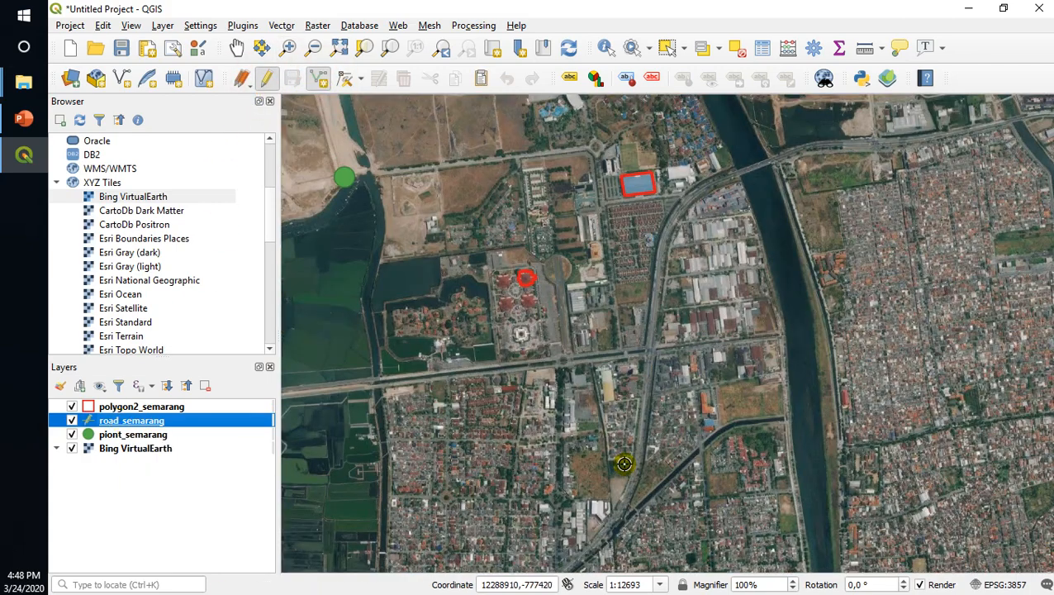
pyautogui.scroll(2, 630, 488)
pyautogui.moveTo(470, 301); pyautogui.dragTo(766, 550)
pyautogui.moveTo(542, 425); pyautogui.dragTo(860, 454)
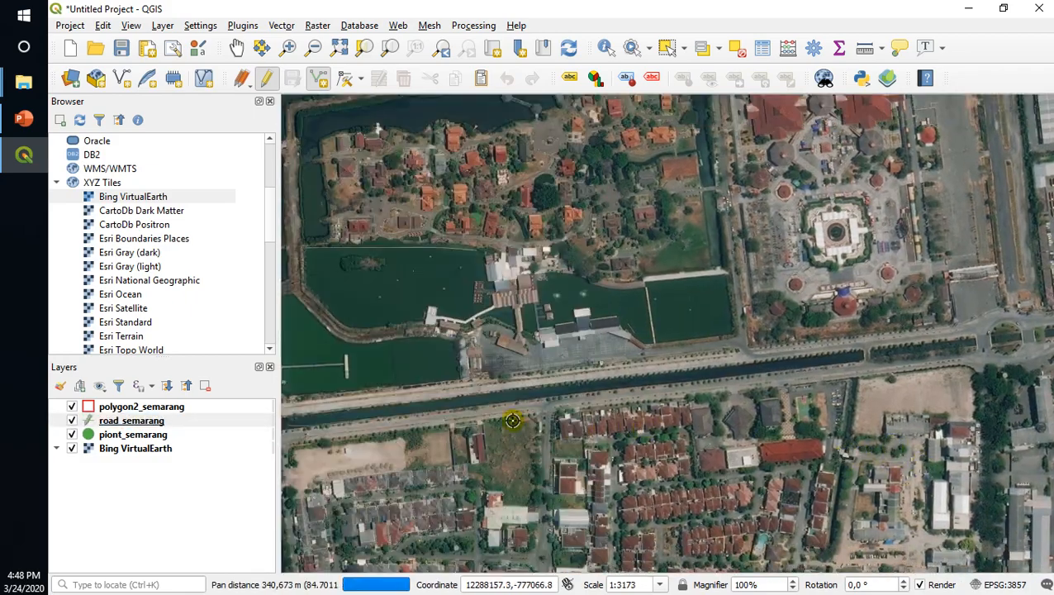
pyautogui.moveTo(410, 412); pyautogui.dragTo(780, 411)
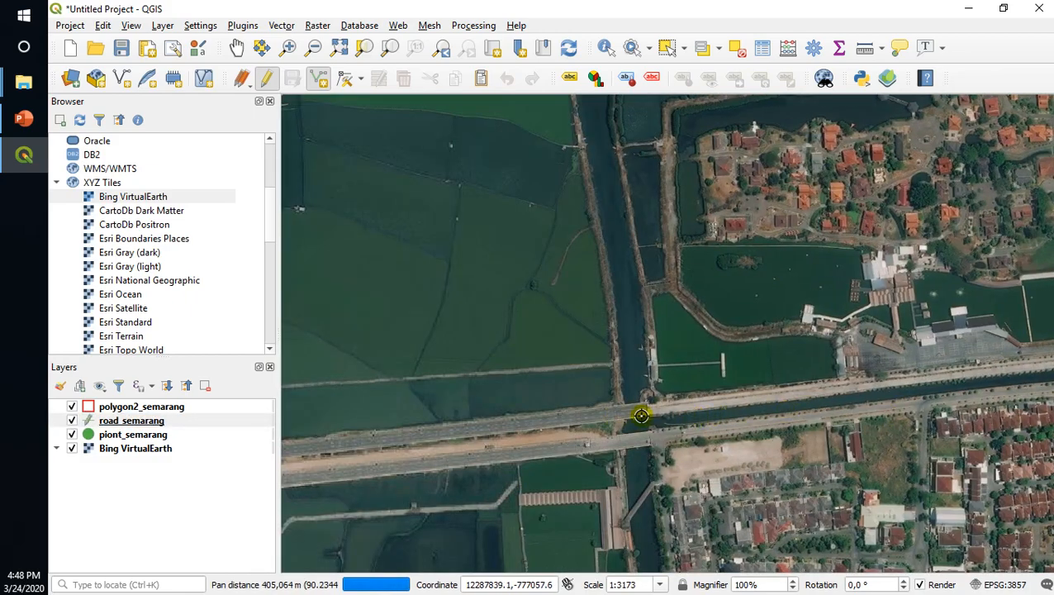
pyautogui.moveTo(412, 435); pyautogui.dragTo(781, 454)
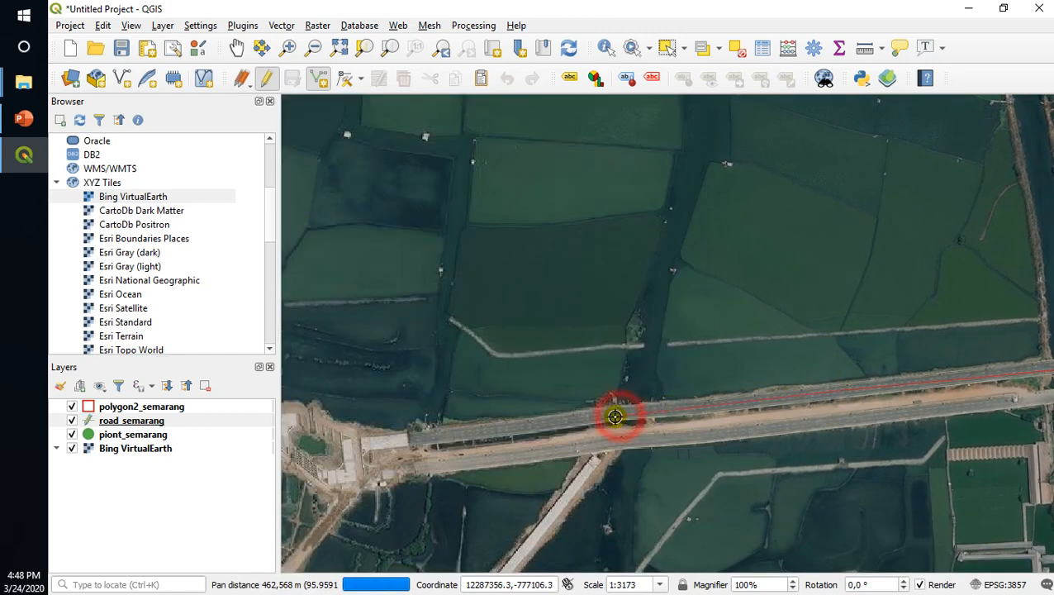
pyautogui.rightClick(409, 439)
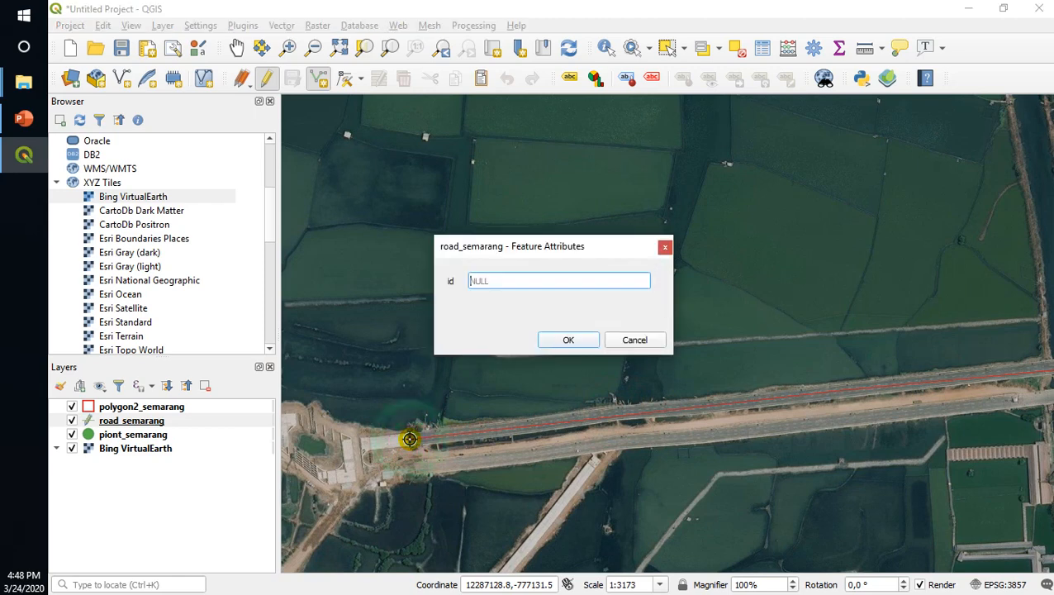
pyautogui.click(592, 341)
# - Save the edits of the road_semarang layer and end its editing session
pyautogui.rightClick(95, 421)
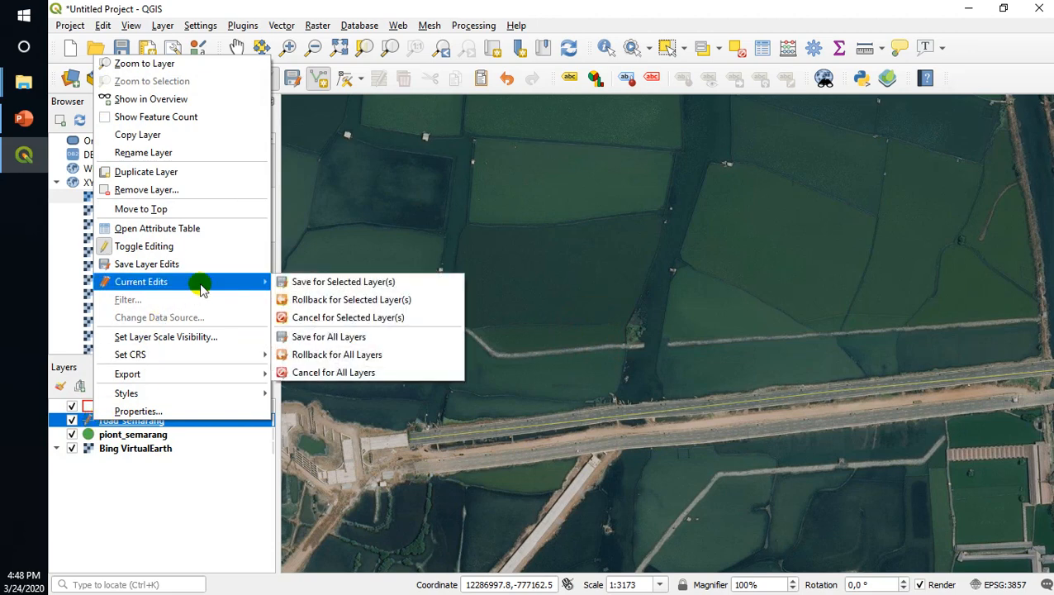
pyautogui.click(295, 87)
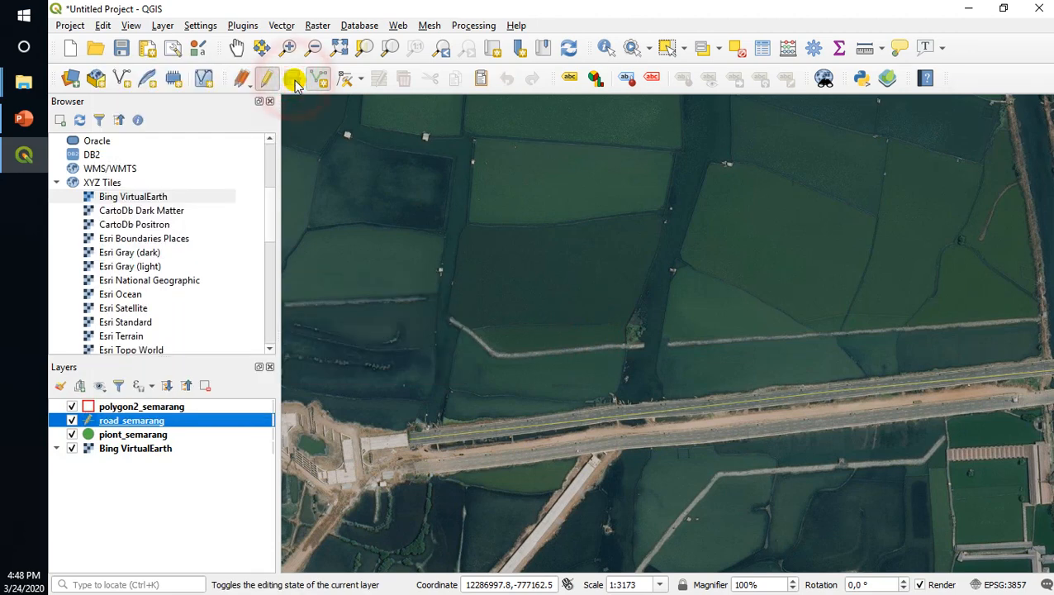
pyautogui.click(243, 79)
pyautogui.click(258, 137)
# - Set the line width of the road_semarang layer's symbol to 4 mm and accept the style
pyautogui.rightClick(90, 425)
pyautogui.click(116, 410)
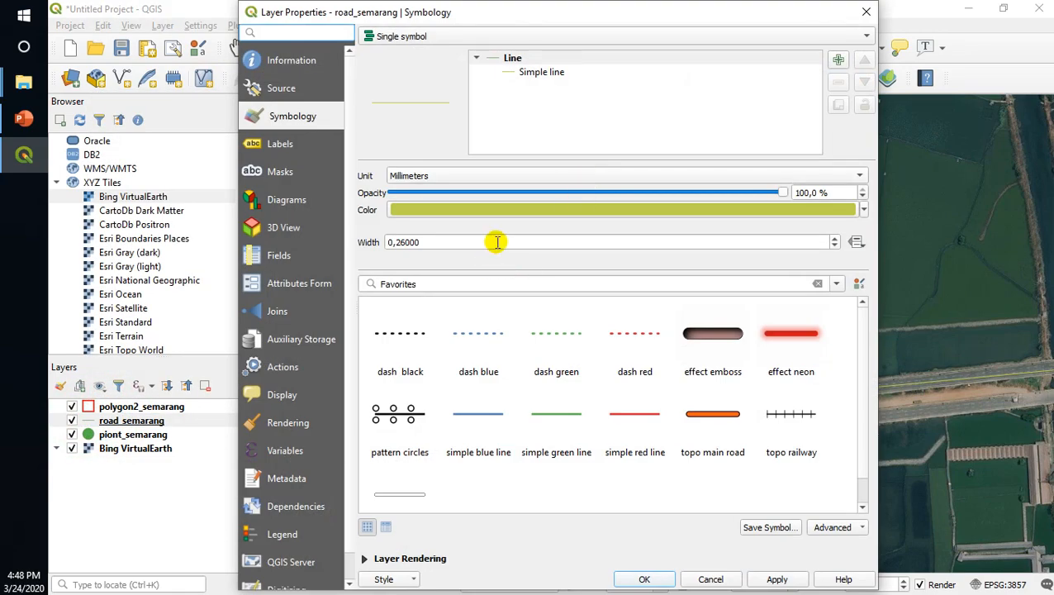
pyautogui.doubleClick(497, 241)
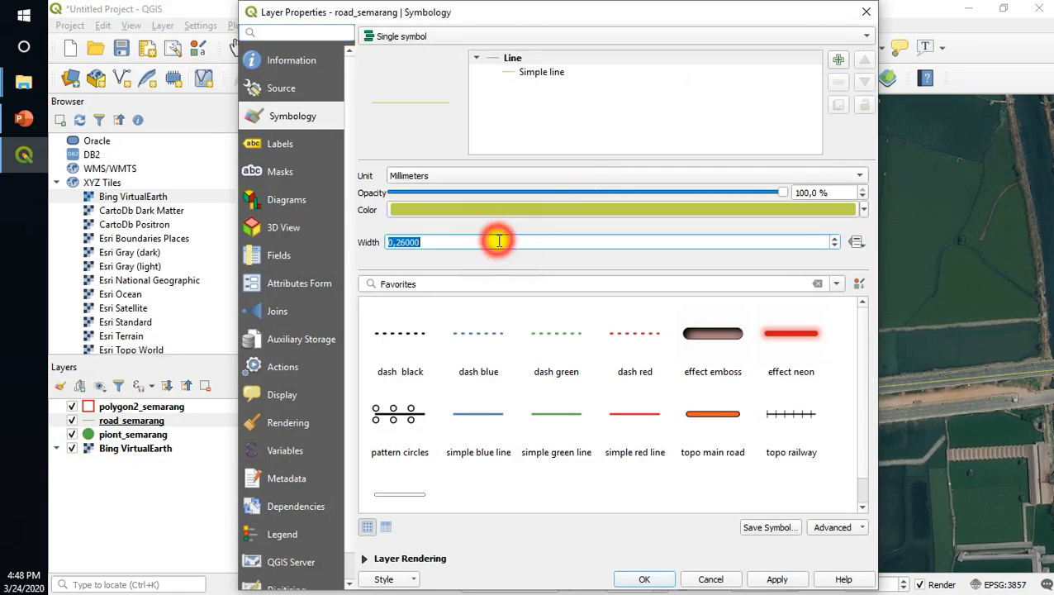
pyautogui.write('4')
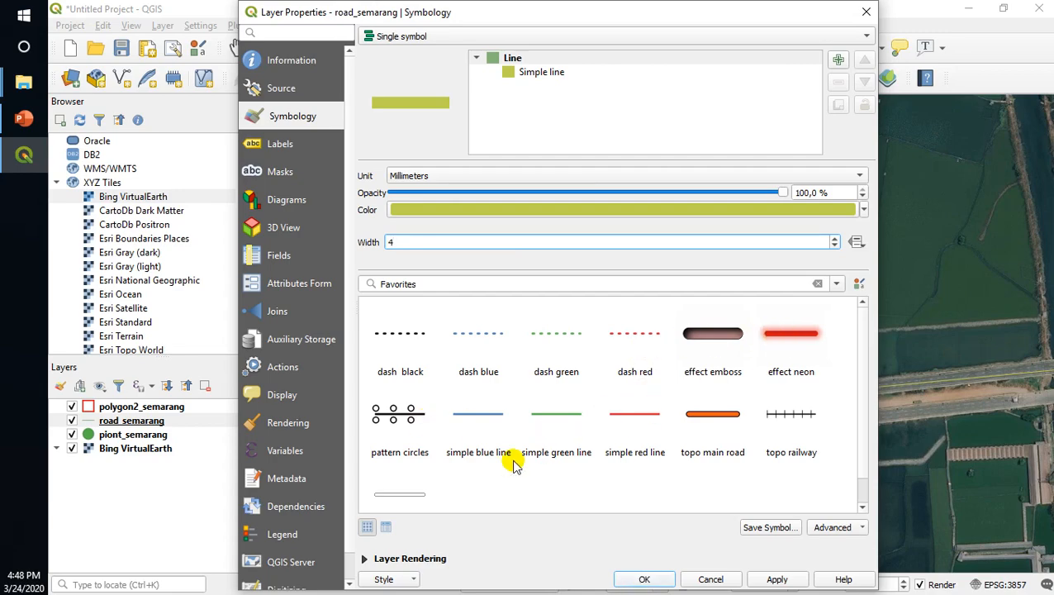
pyautogui.click(644, 580)
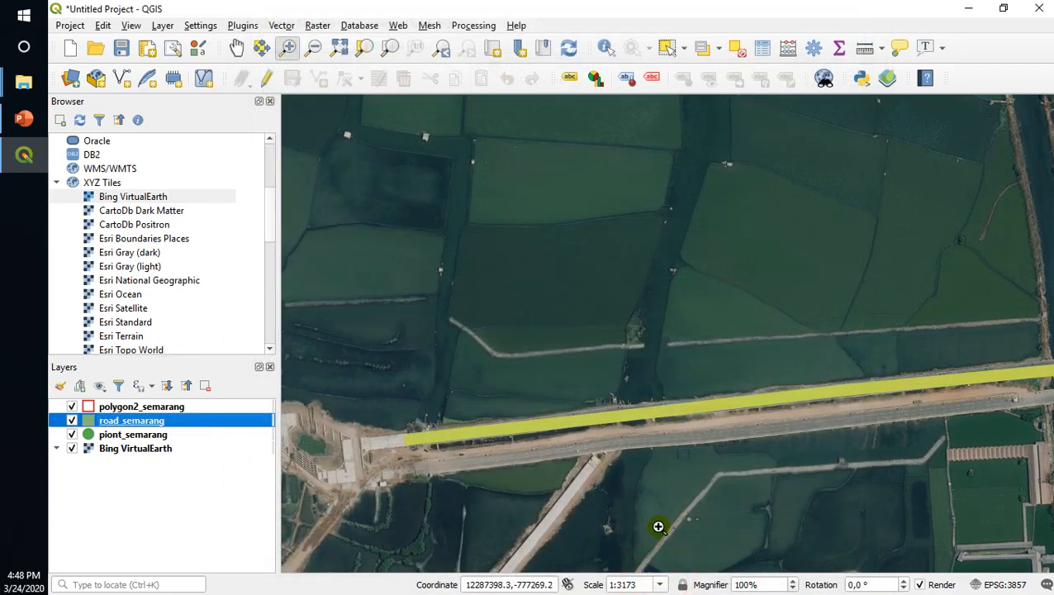
pyautogui.scroll(-3, 688, 406)
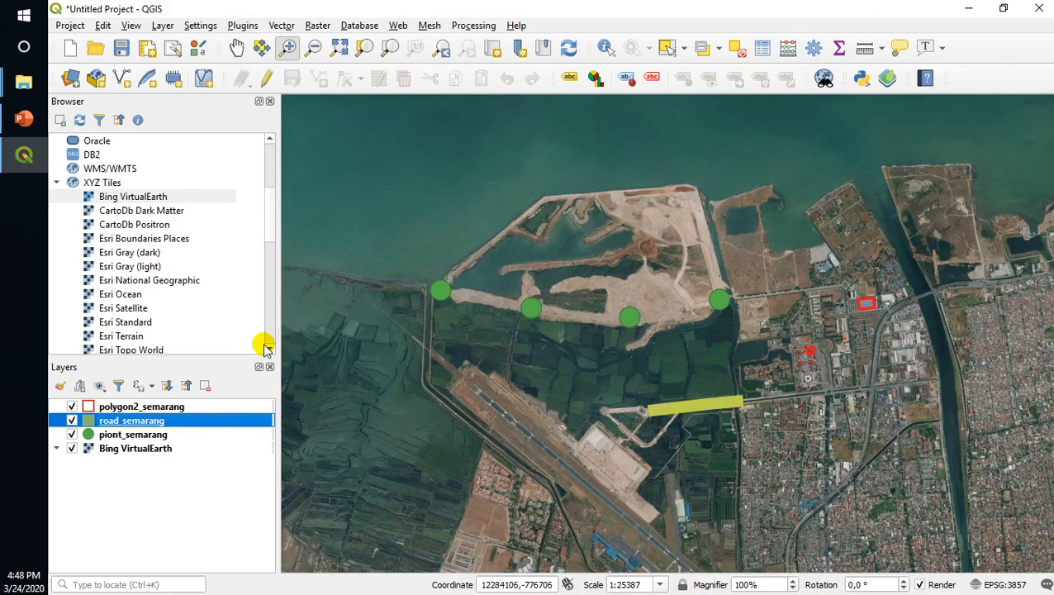
# - Switch to the mater.pptx presentation in PowerPoint, review the Add Shapefile topic on slide 2, and return to QGIS
pyautogui.click(24, 118)
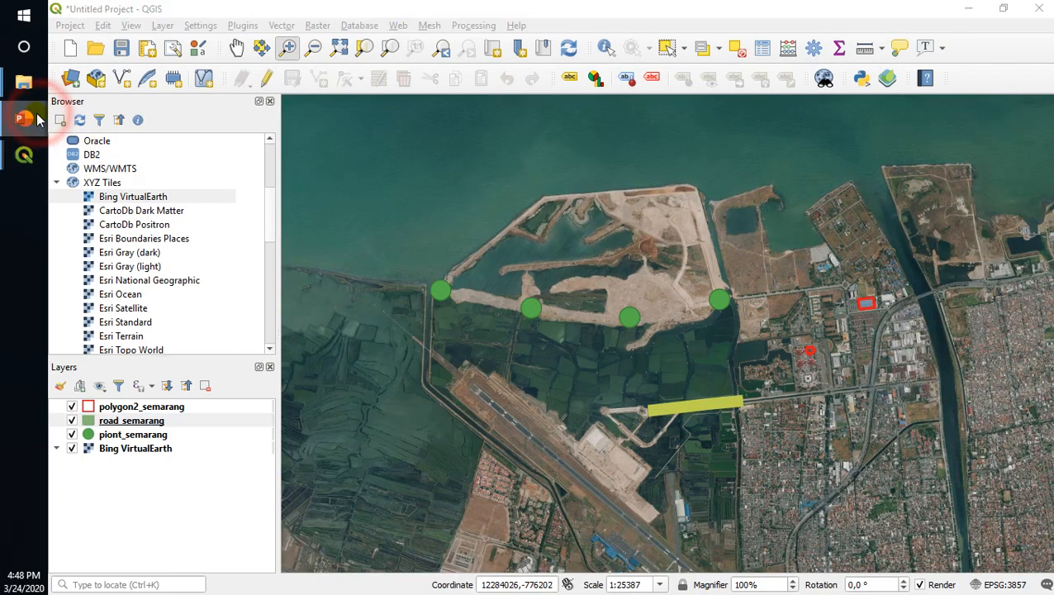
pyautogui.click(385, 306)
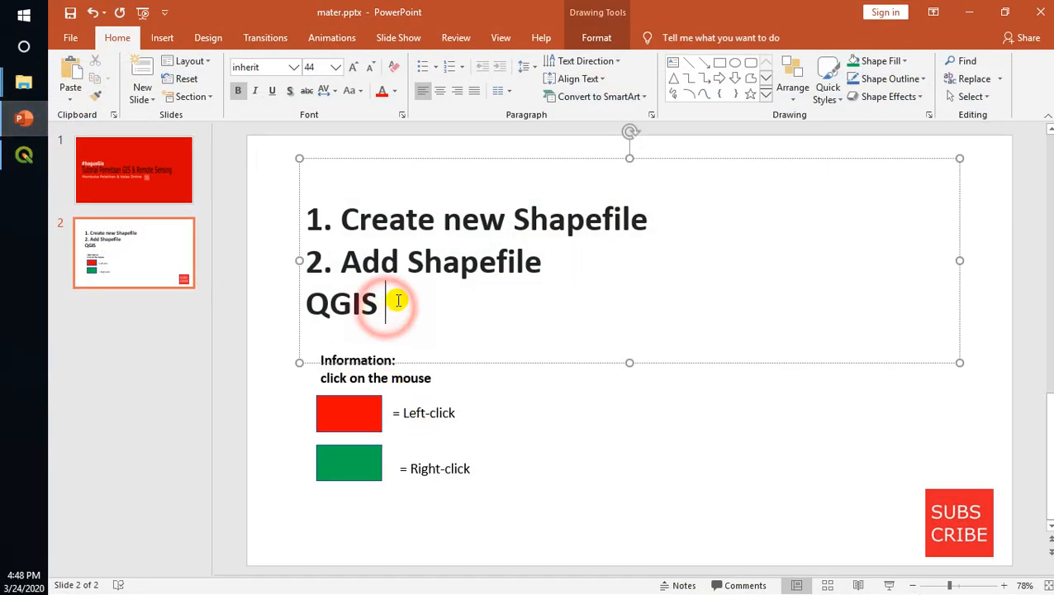
pyautogui.moveTo(569, 272); pyautogui.dragTo(348, 262)
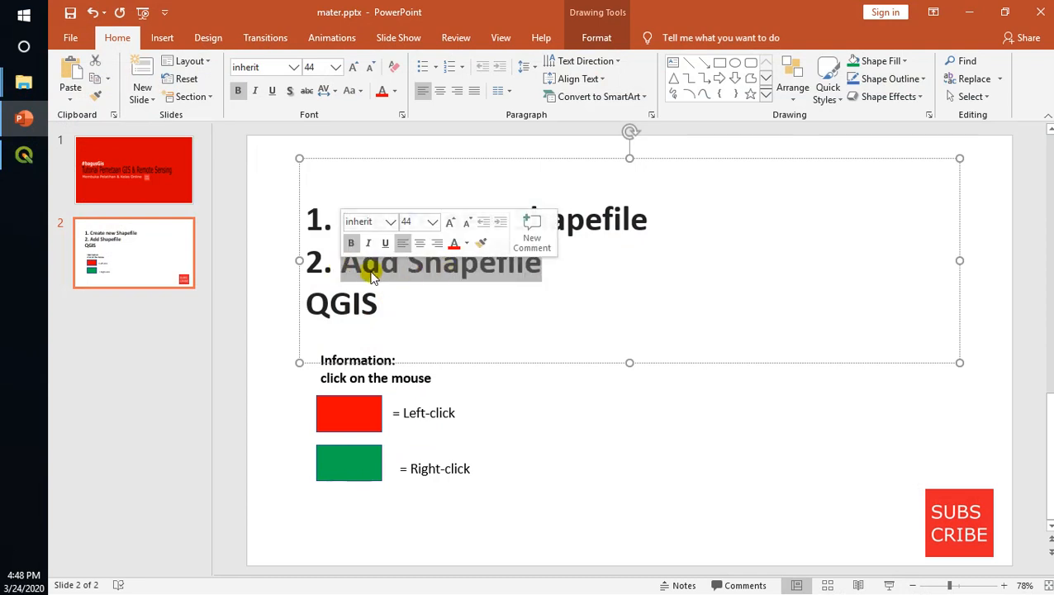
pyautogui.click(399, 264)
pyautogui.click(968, 11)
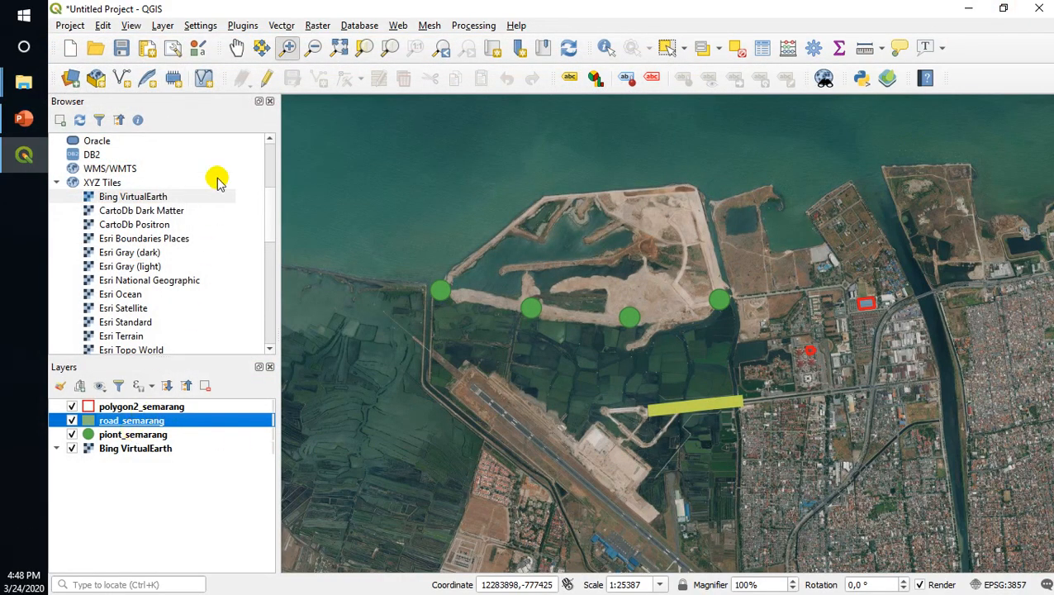
# - Browse for a vector dataset in the KOTA SEMARANG folder inside bagusGIS download, showing only ESRI Shapefiles
pyautogui.click(71, 83)
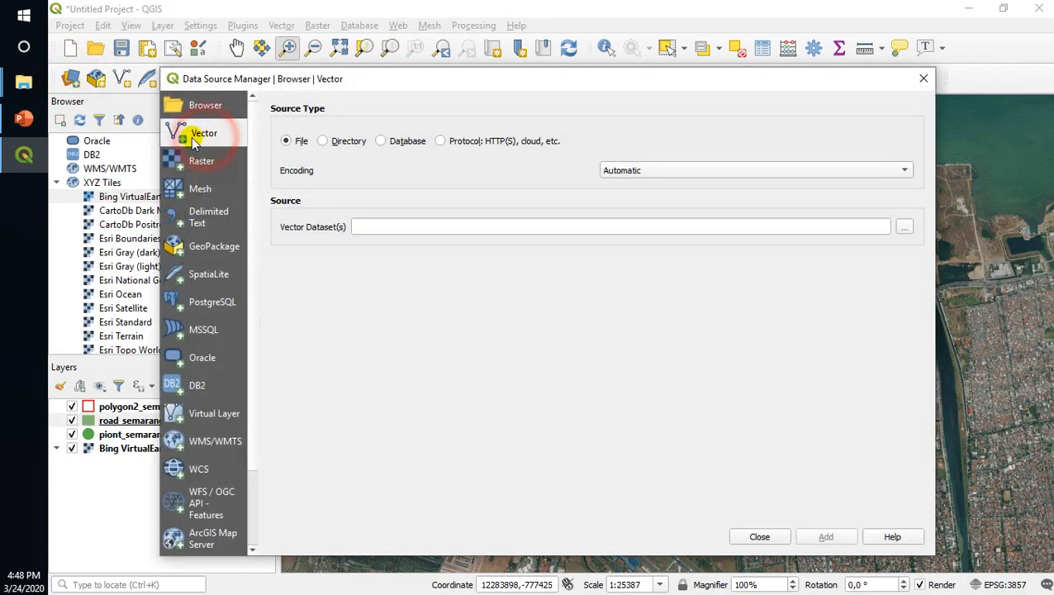
pyautogui.click(205, 160)
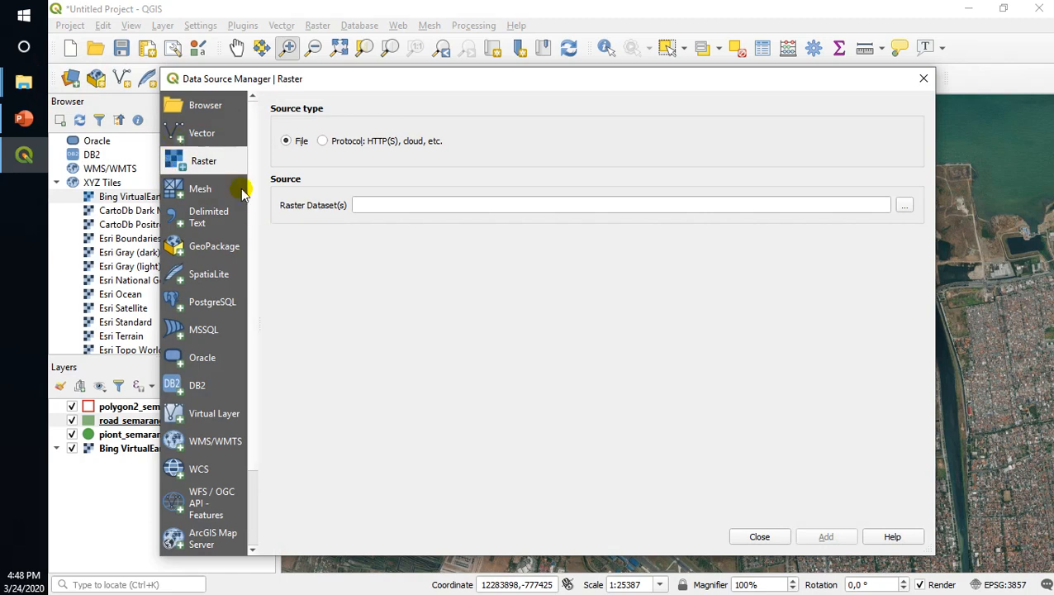
pyautogui.click(204, 133)
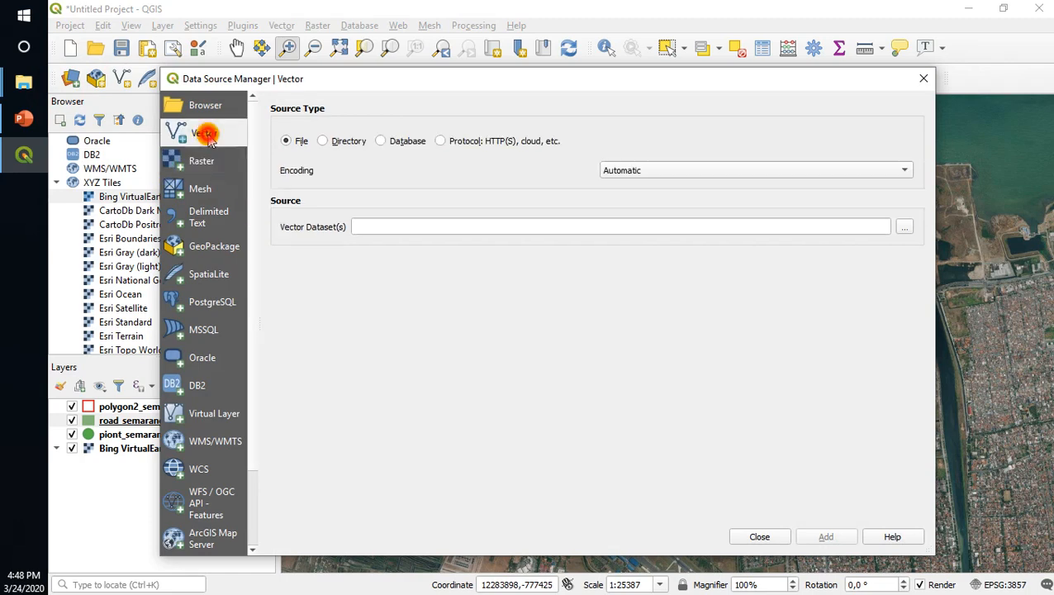
pyautogui.click(908, 228)
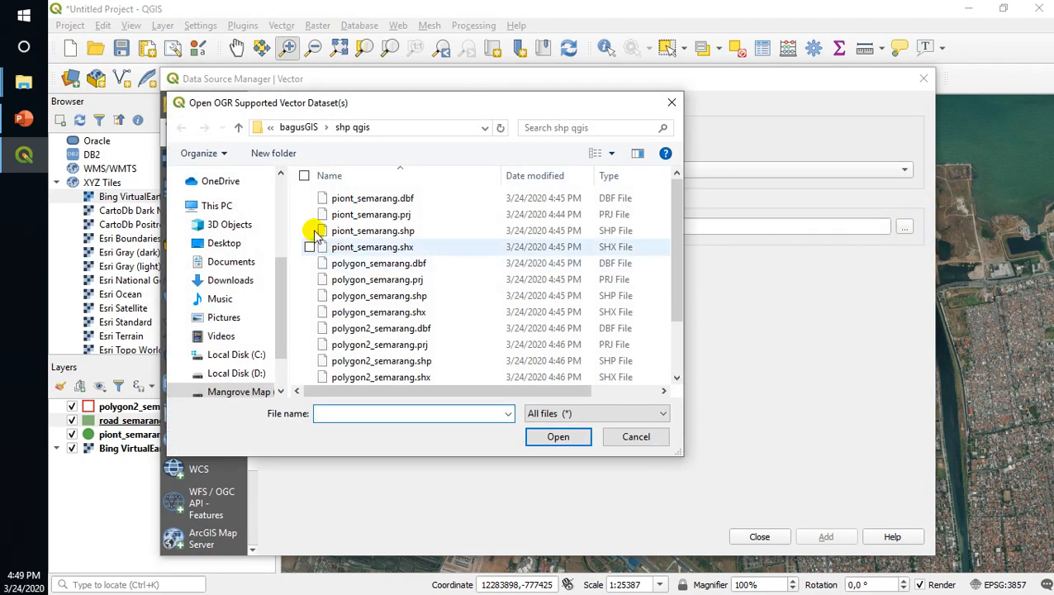
pyautogui.click(307, 127)
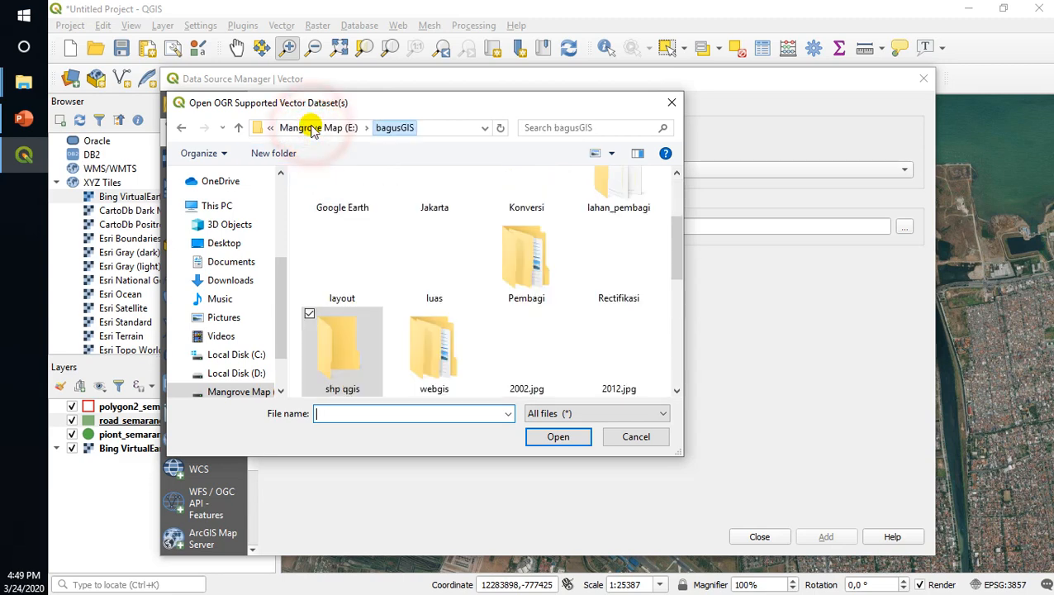
pyautogui.click(443, 275)
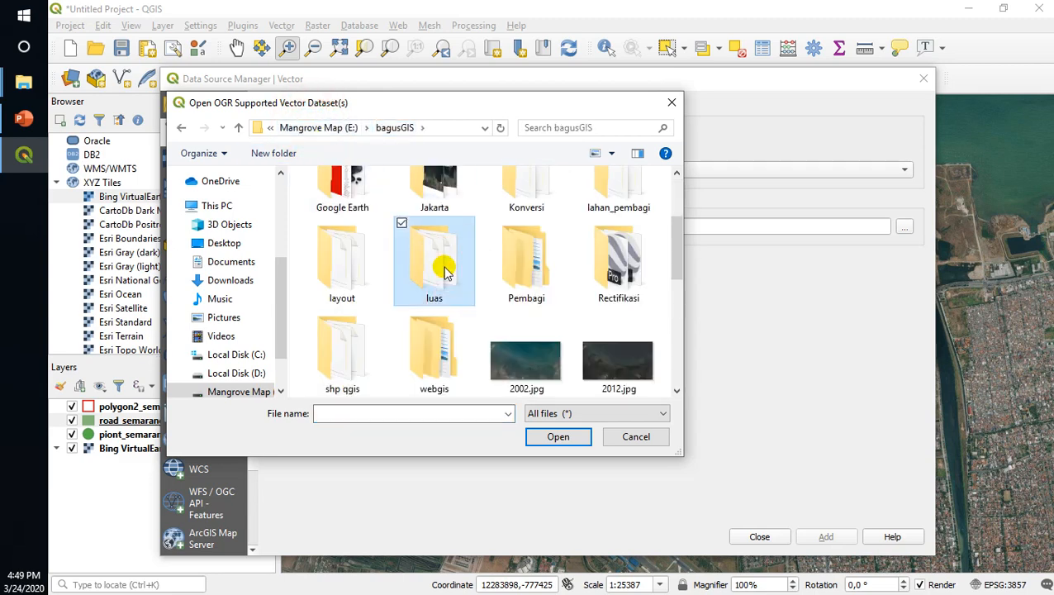
pyautogui.press('d')
pyautogui.doubleClick(595, 225)
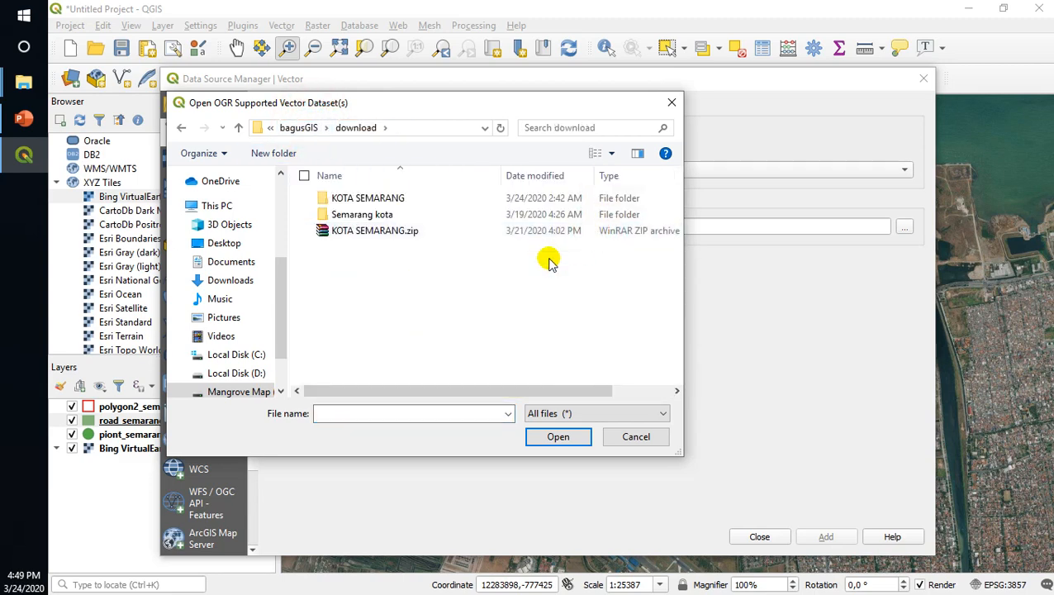
pyautogui.click(405, 199)
pyautogui.doubleClick(404, 199)
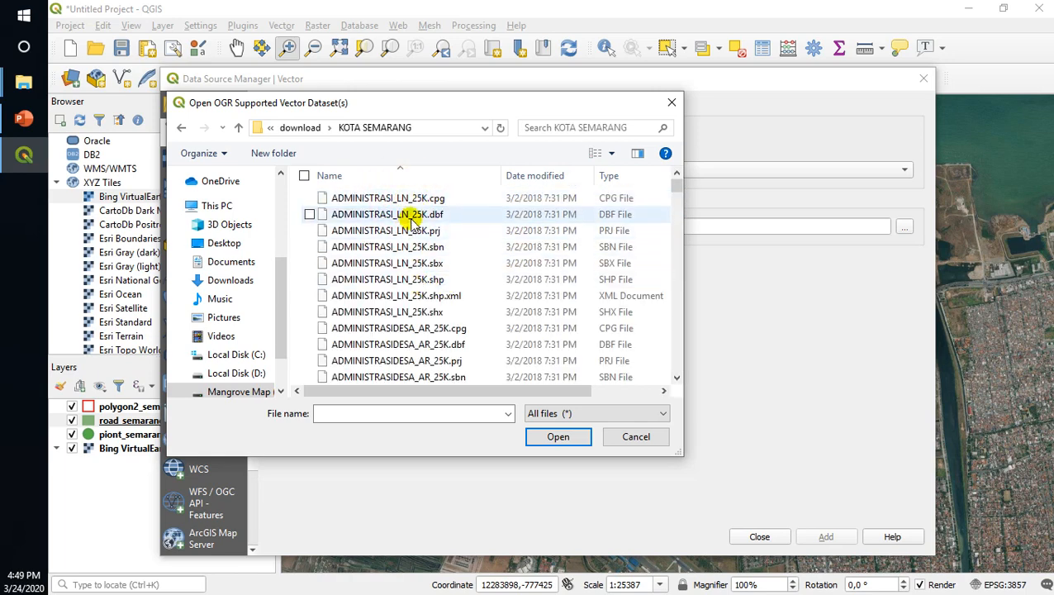
pyautogui.click(570, 413)
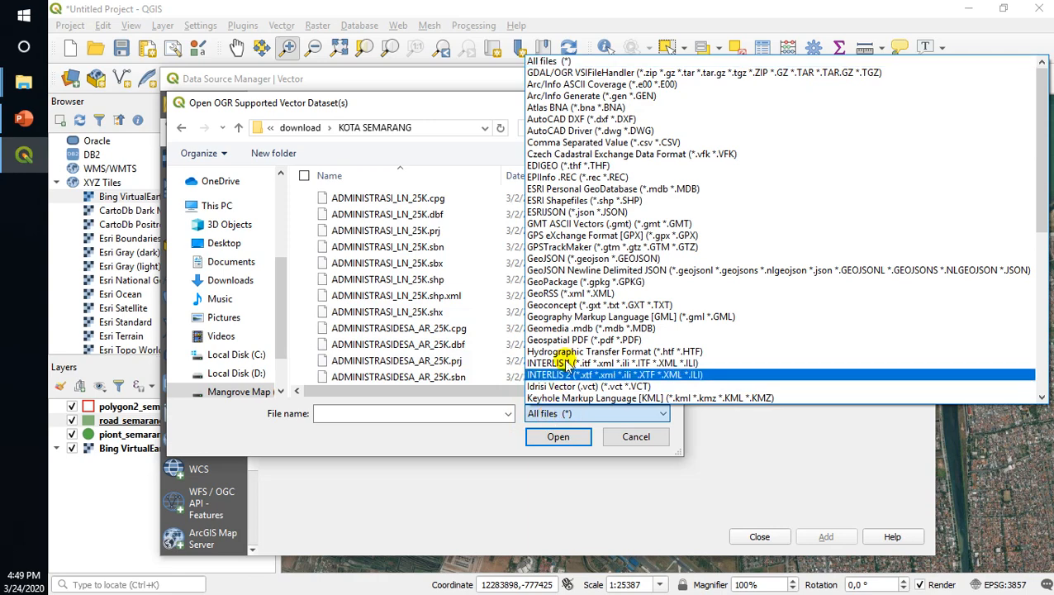
pyautogui.click(593, 201)
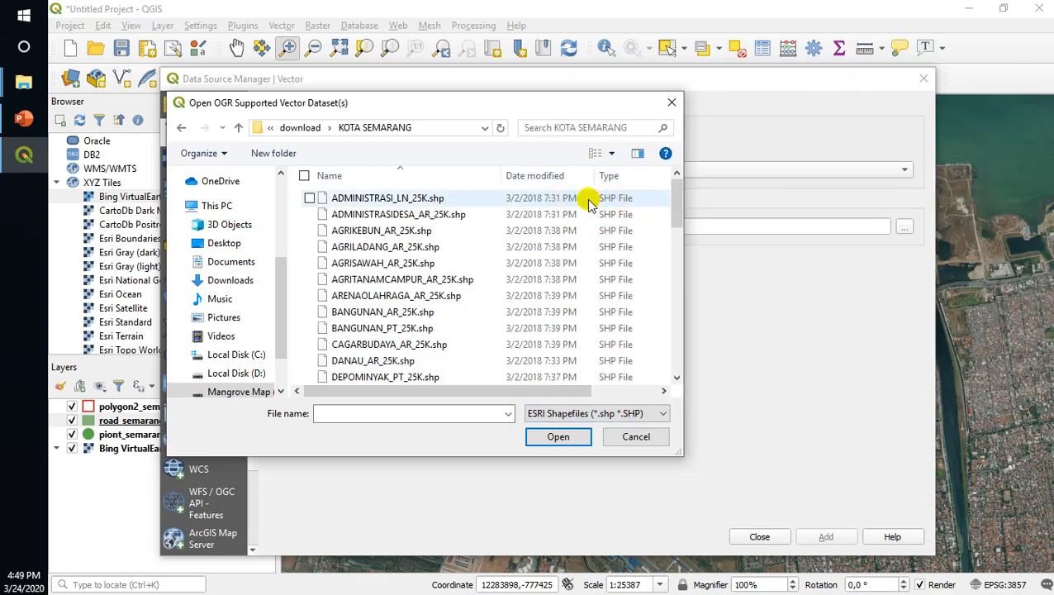
# - Add ADMINISTRASIDESA_AR_25K.shp to the map and move its layer between piont_semarang and Bing VirtualEarth
pyautogui.click(386, 213)
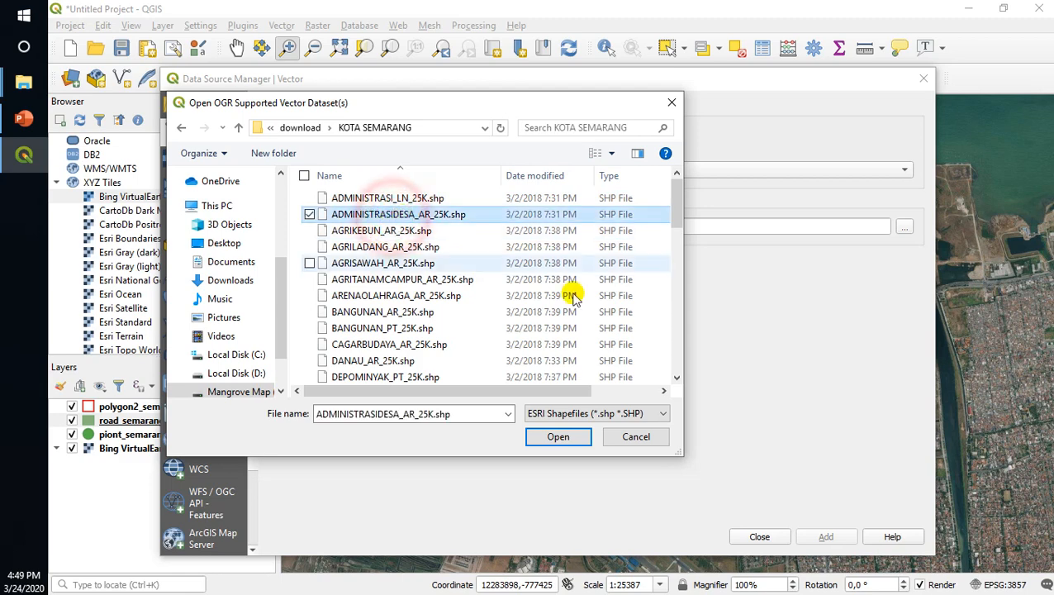
pyautogui.click(565, 442)
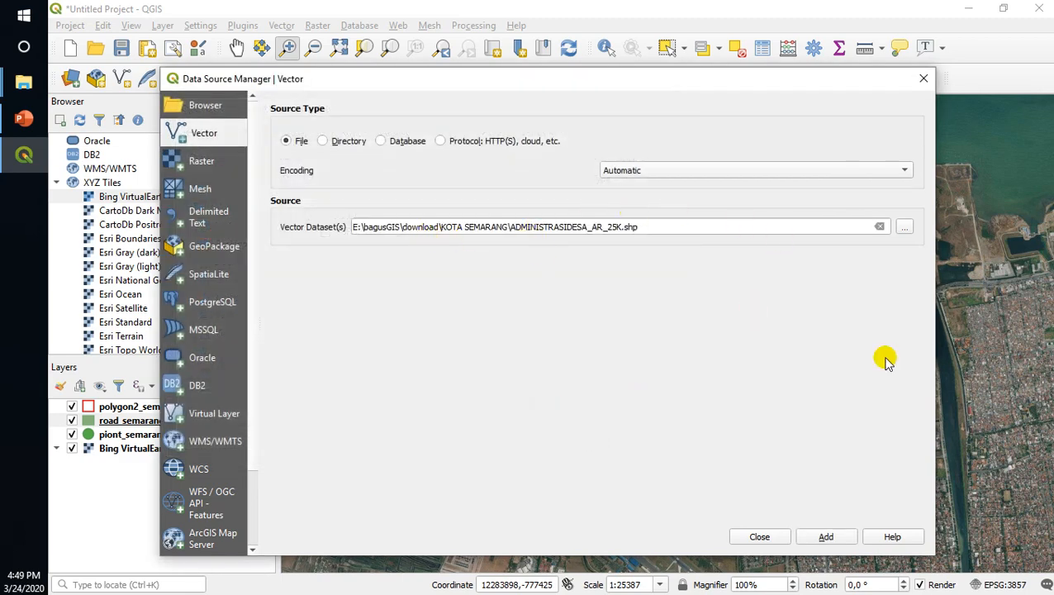
pyautogui.click(825, 536)
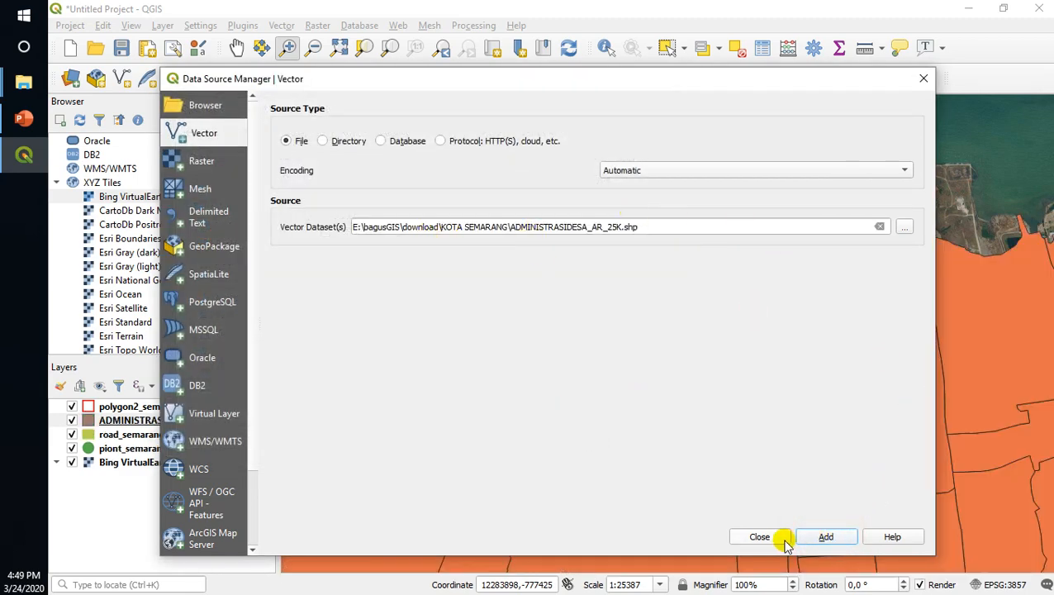
pyautogui.click(785, 537)
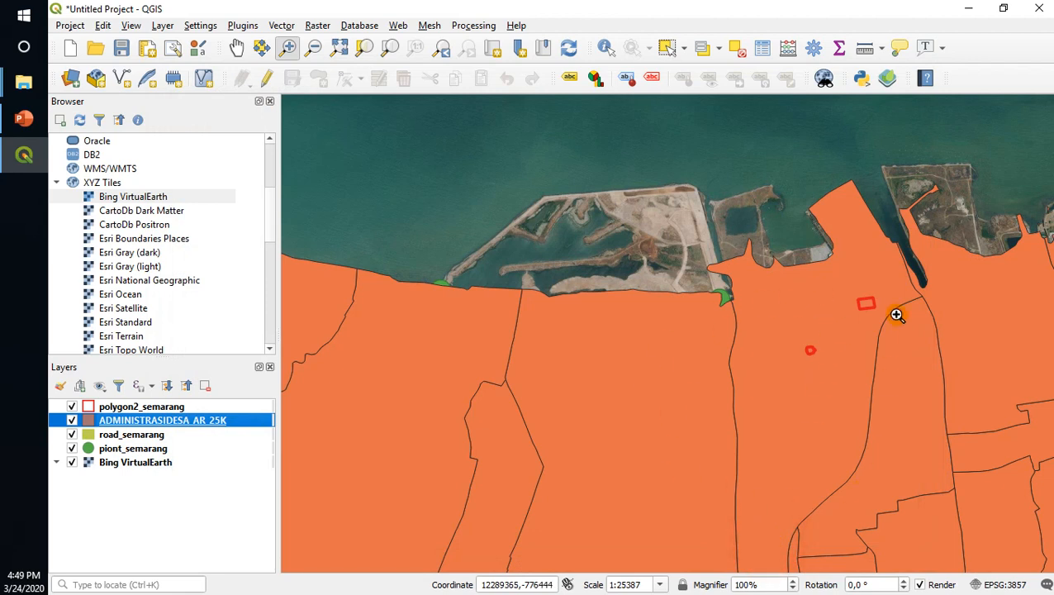
pyautogui.moveTo(180, 422); pyautogui.dragTo(183, 461)
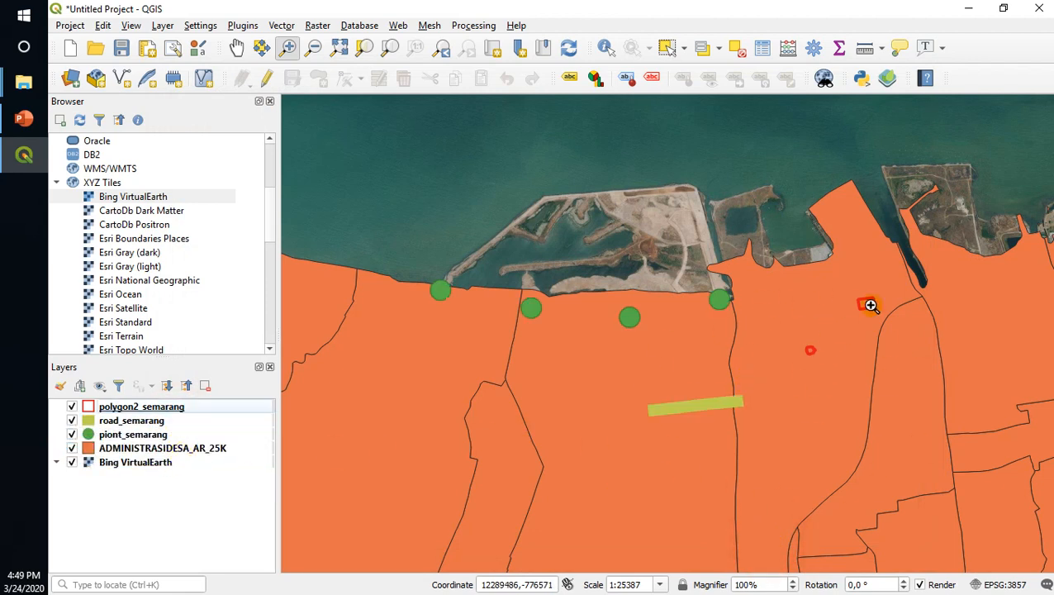
# - Switch to the mater.pptx presentation in PowerPoint and select the SUBSCRIBE picture on slide 2
pyautogui.click(24, 118)
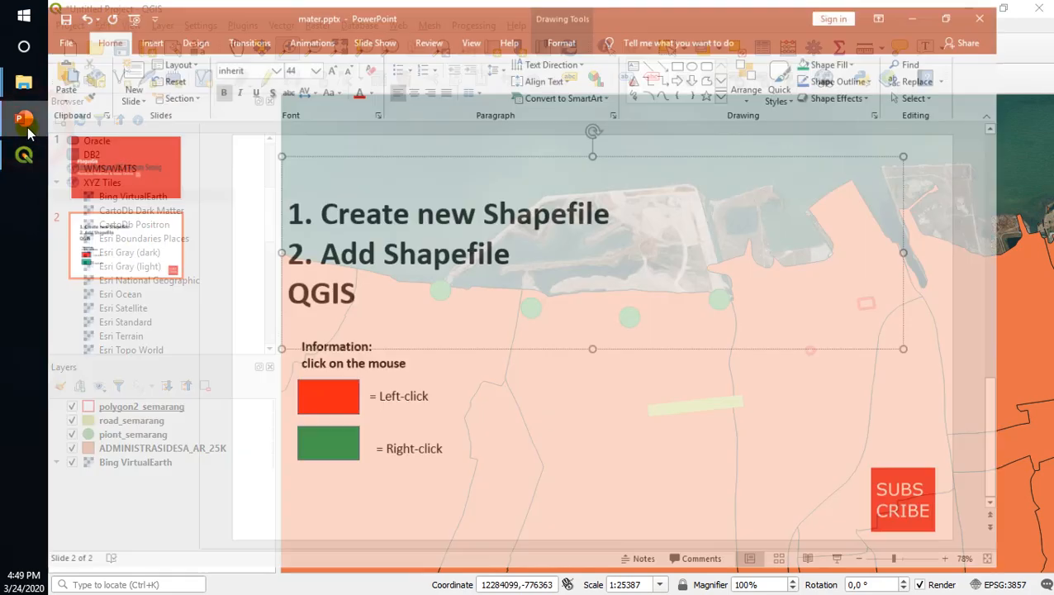
pyautogui.click(973, 517)
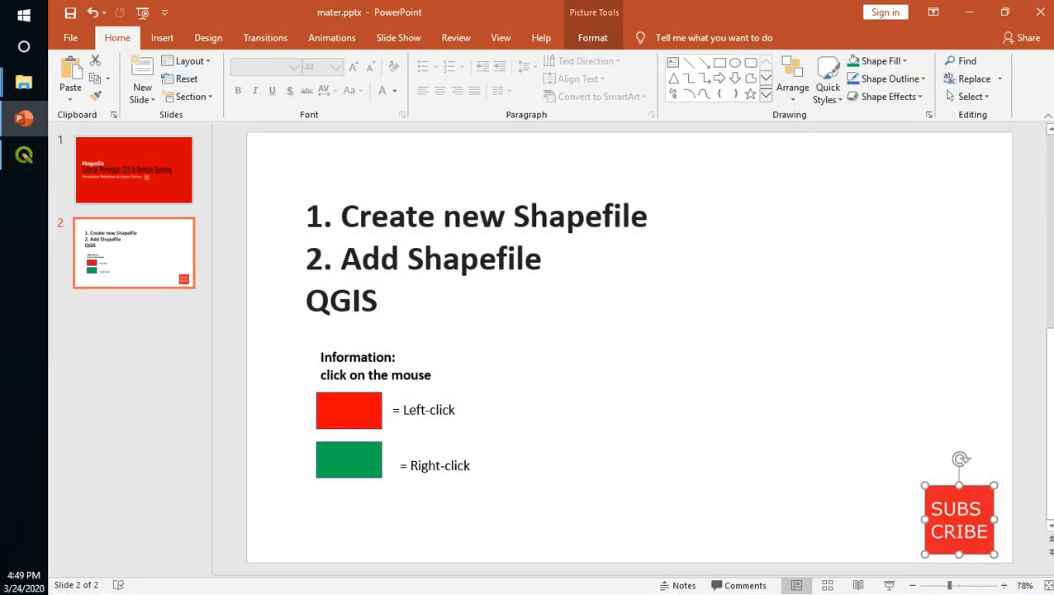